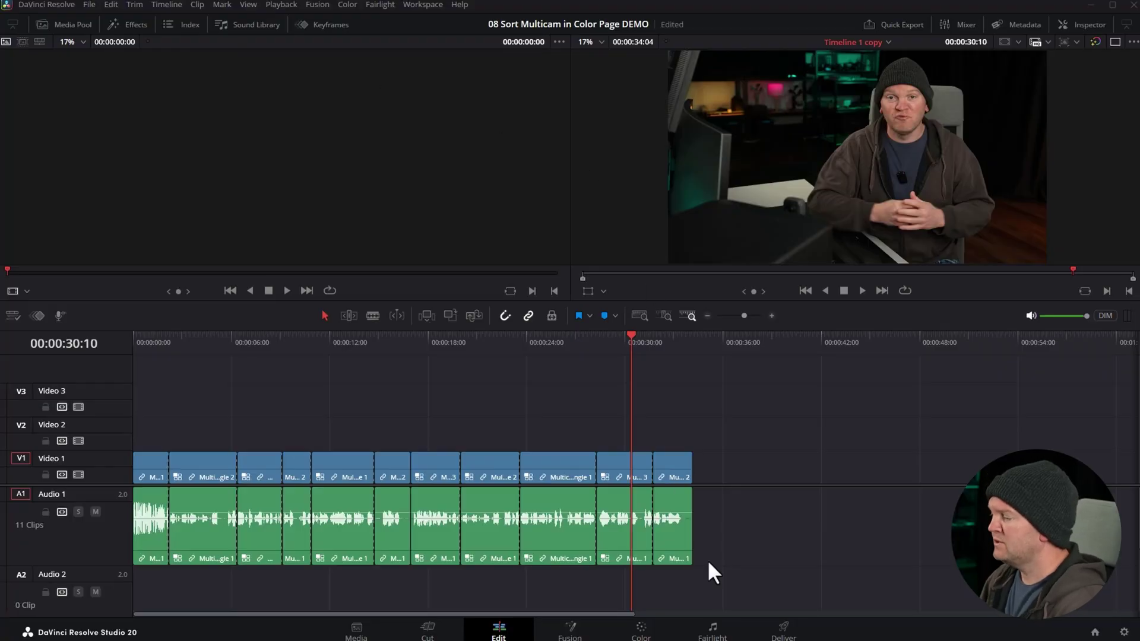
- Switch to the Color page to show all 11 multicam clips in edit order
{"action": "left_click", "coordinate": [641, 630]}
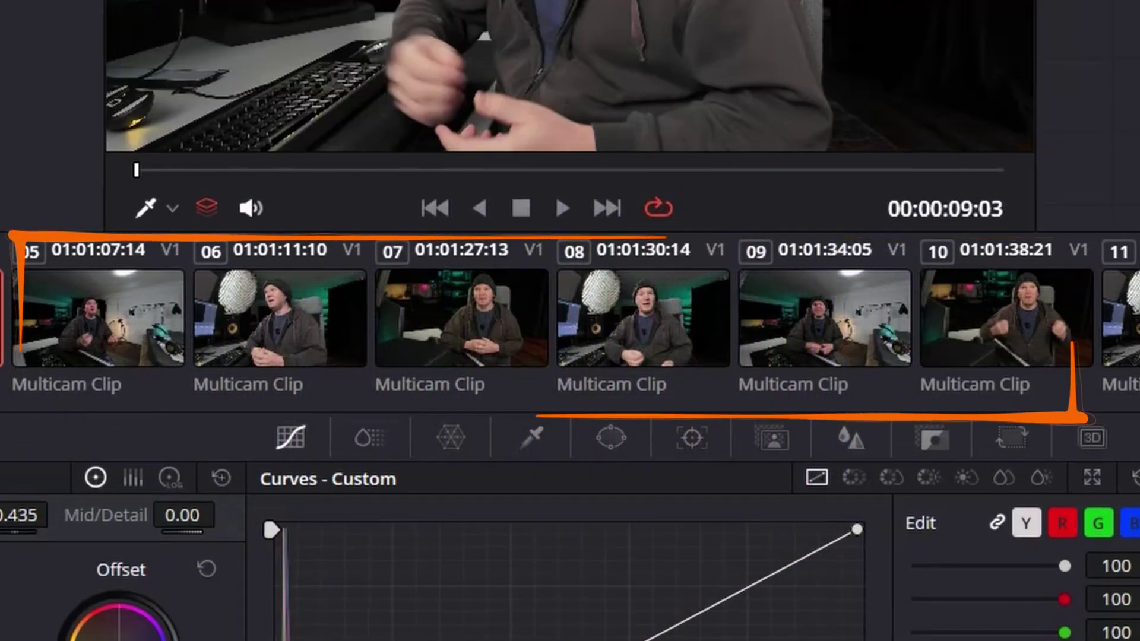
{"action": "left_click", "coordinate": [148, 336]}
{"action": "key", "text": "Down"}
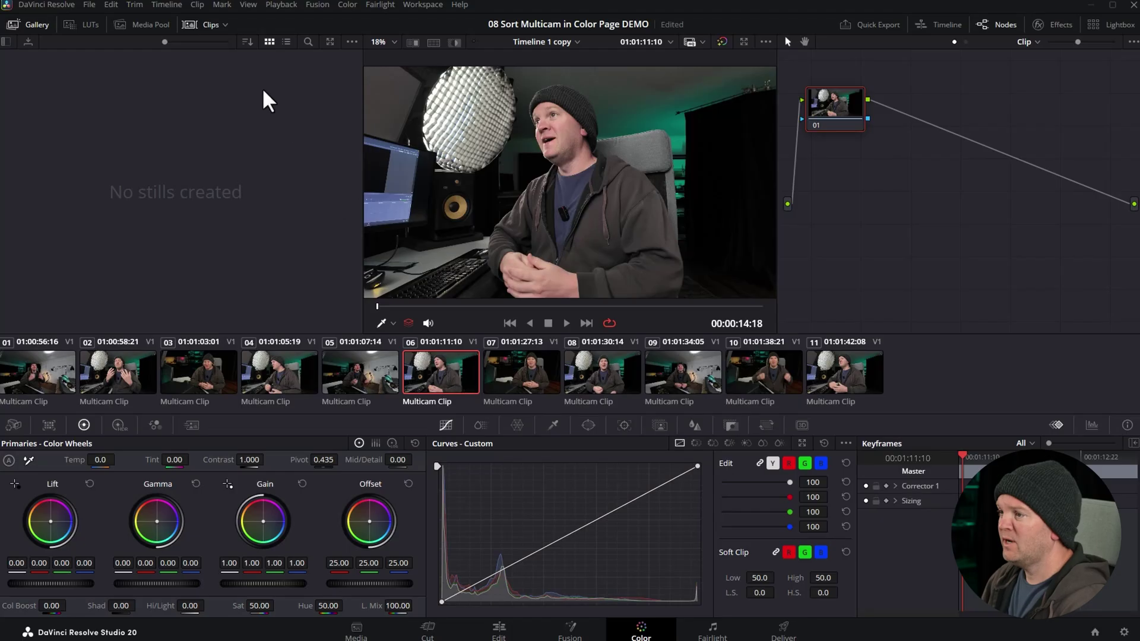
{"action": "left_click", "coordinate": [225, 24]}
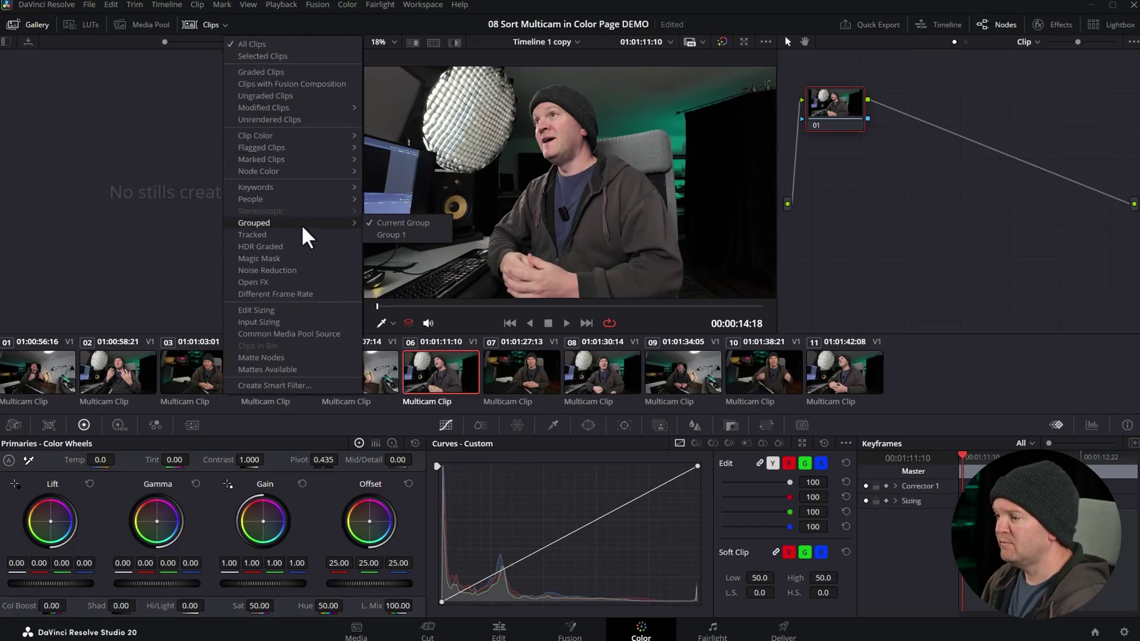
{"action": "left_click", "coordinate": [277, 385]}
{"action": "left_click", "coordinate": [399, 295]}
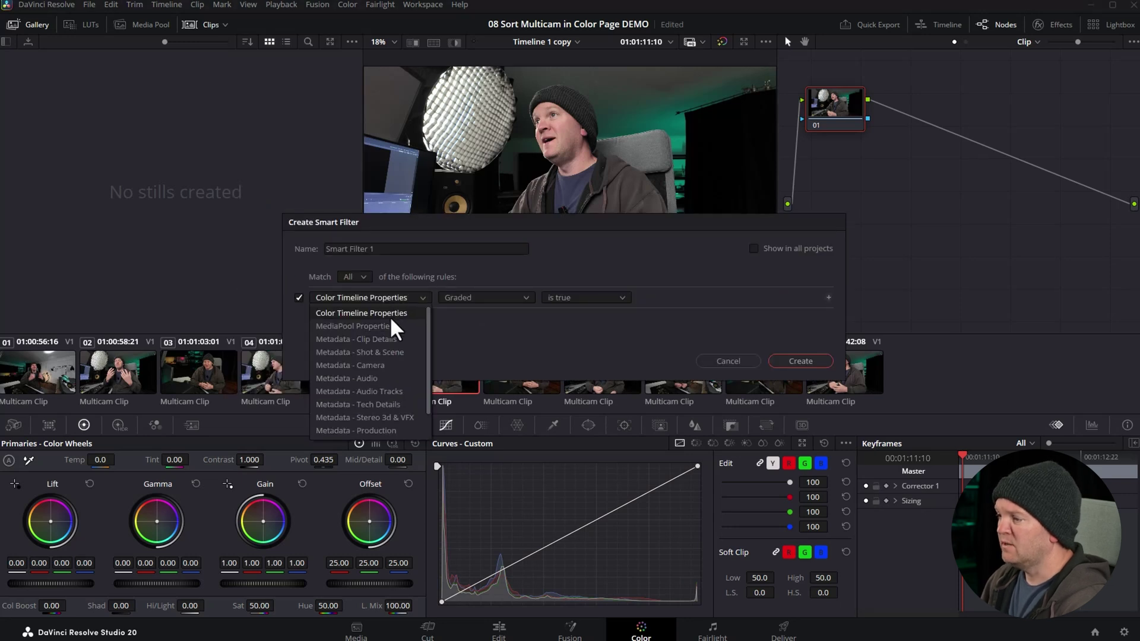
{"action": "left_click", "coordinate": [390, 326]}
{"action": "left_click", "coordinate": [464, 297]}
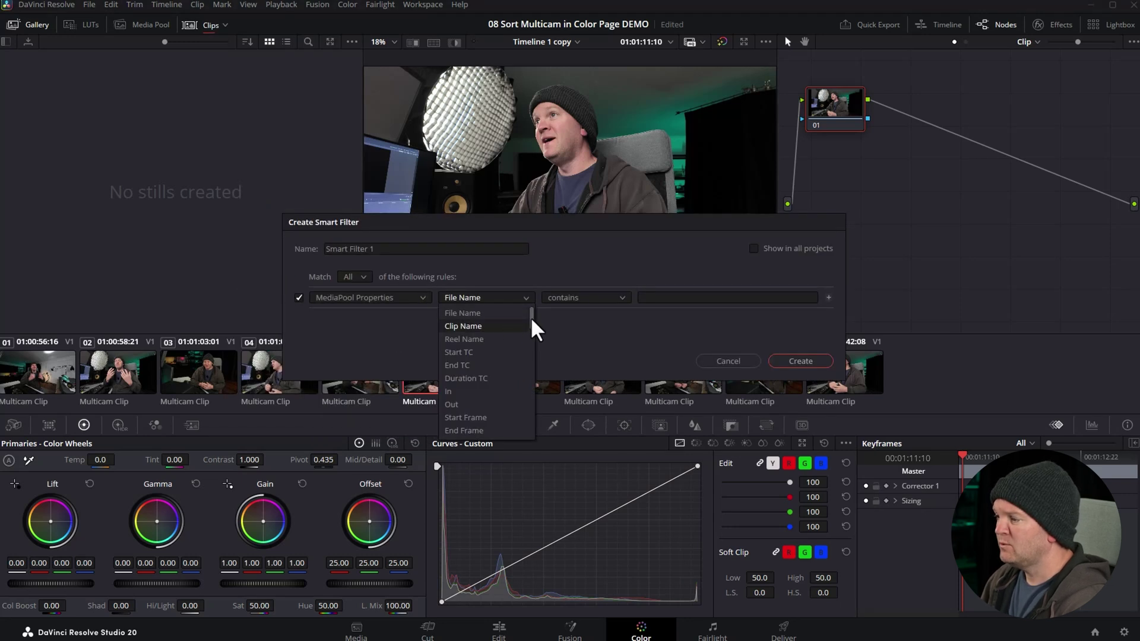
{"action": "left_click_drag", "start_coordinate": [530, 316], "coordinate": [411, 255]}
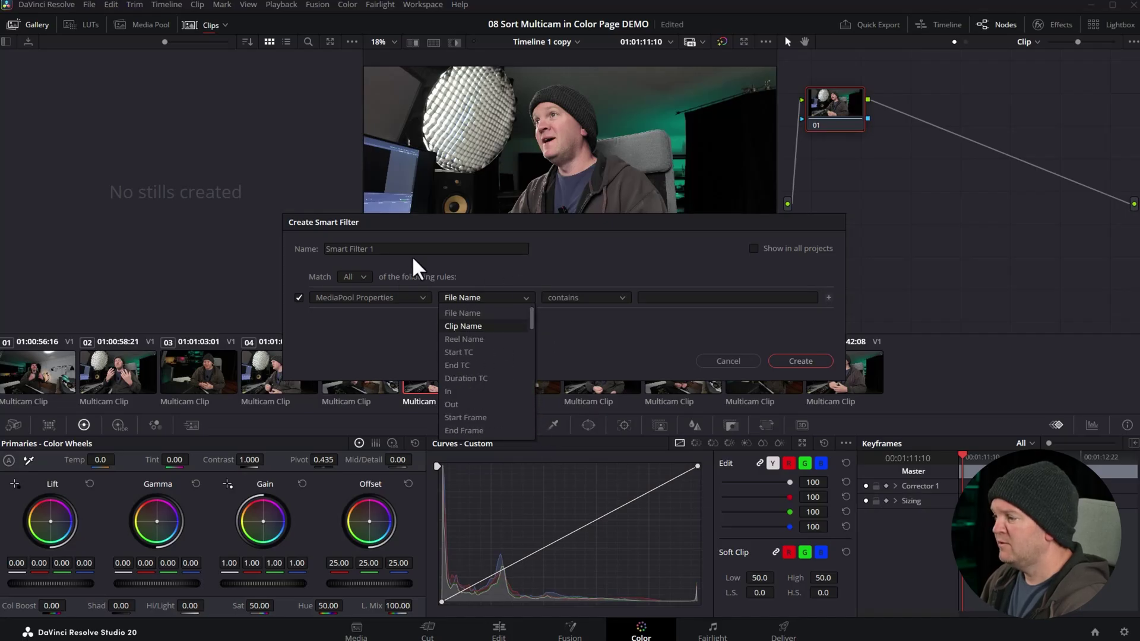
{"action": "left_click", "coordinate": [608, 349]}
{"action": "left_click", "coordinate": [742, 360]}
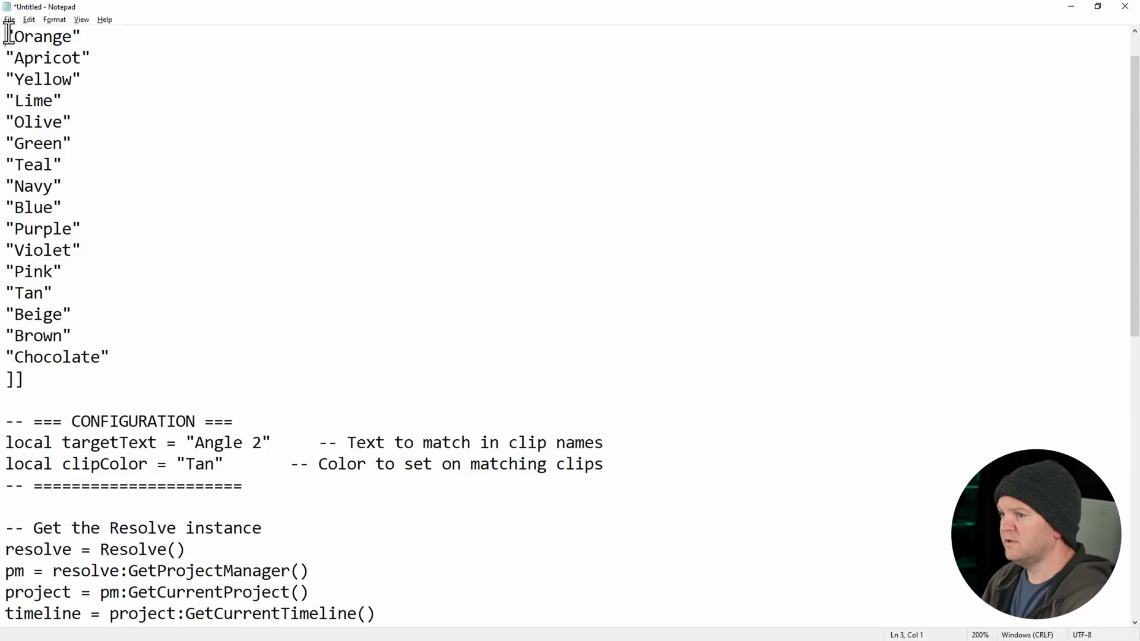
- Review the Lua script in Notepad and place the cursor after 'Angle 2' in targetText
{"action": "scroll", "coordinate": [128, 118], "scroll_direction": "up", "scroll_amount": 1}
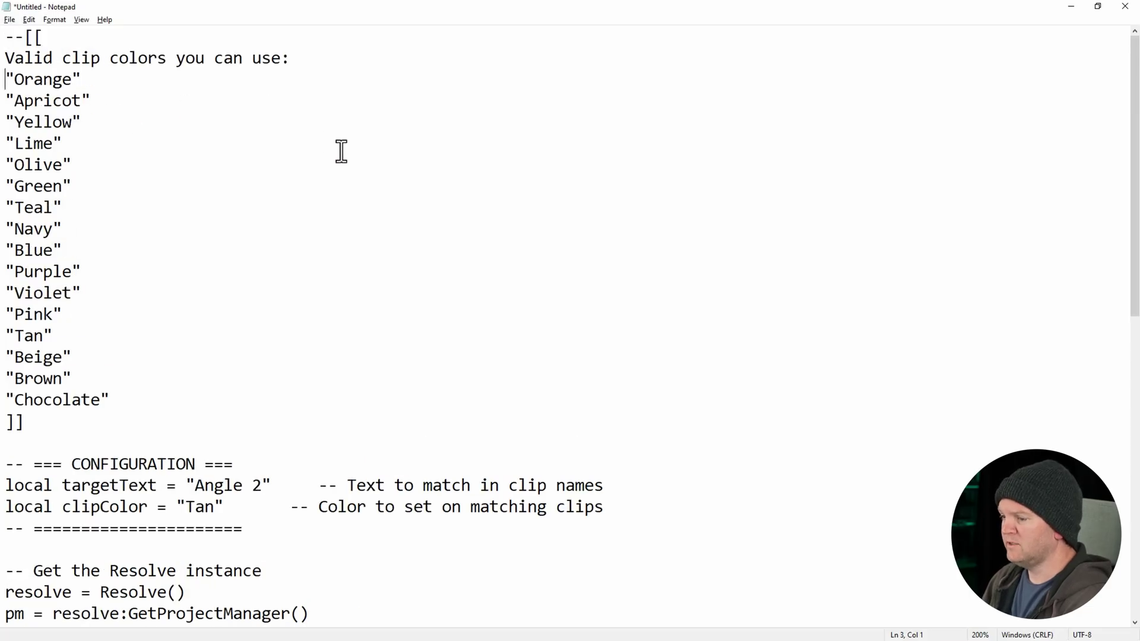
{"action": "scroll", "coordinate": [341, 151], "scroll_direction": "down", "scroll_amount": 4}
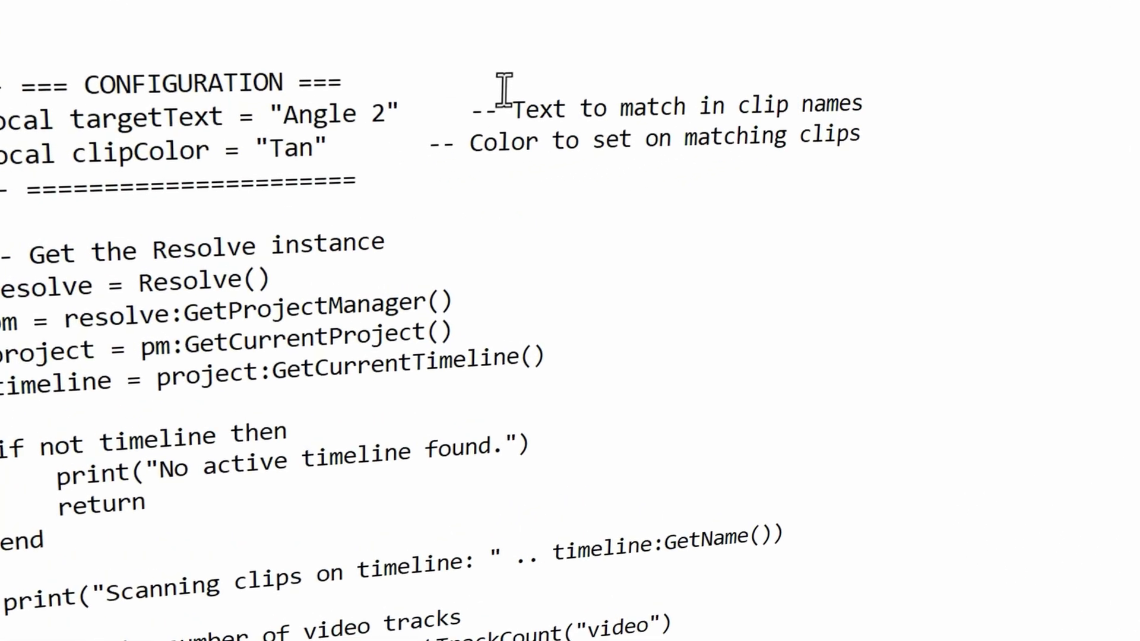
{"action": "left_click", "coordinate": [386, 114]}
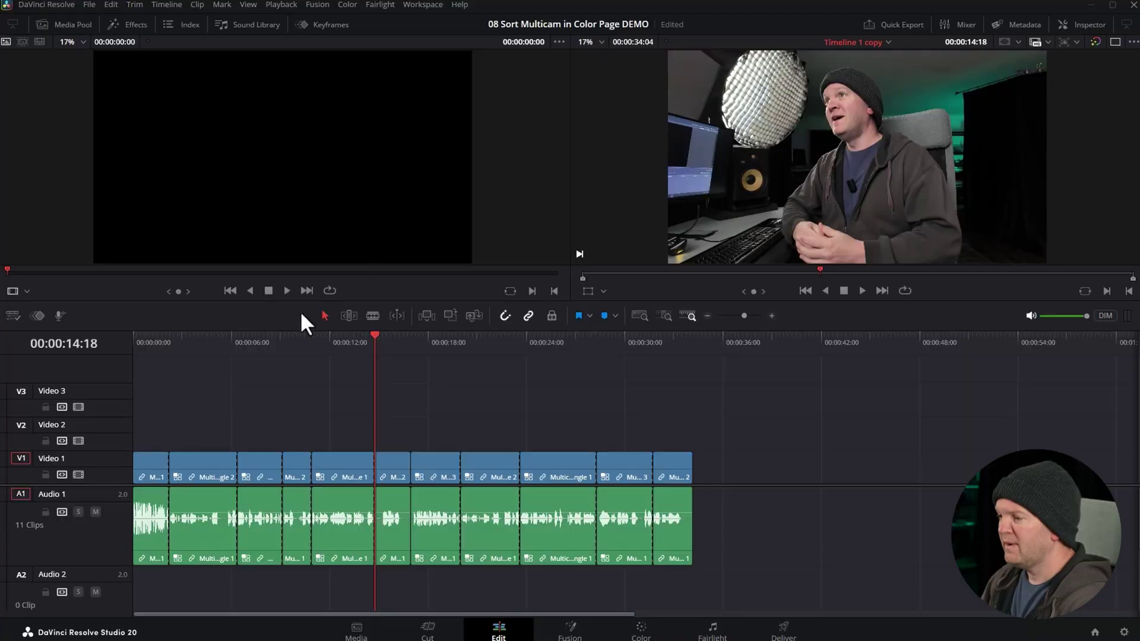
{"action": "left_click", "coordinate": [210, 348]}
{"action": "key", "text": "ctrl+equal"}
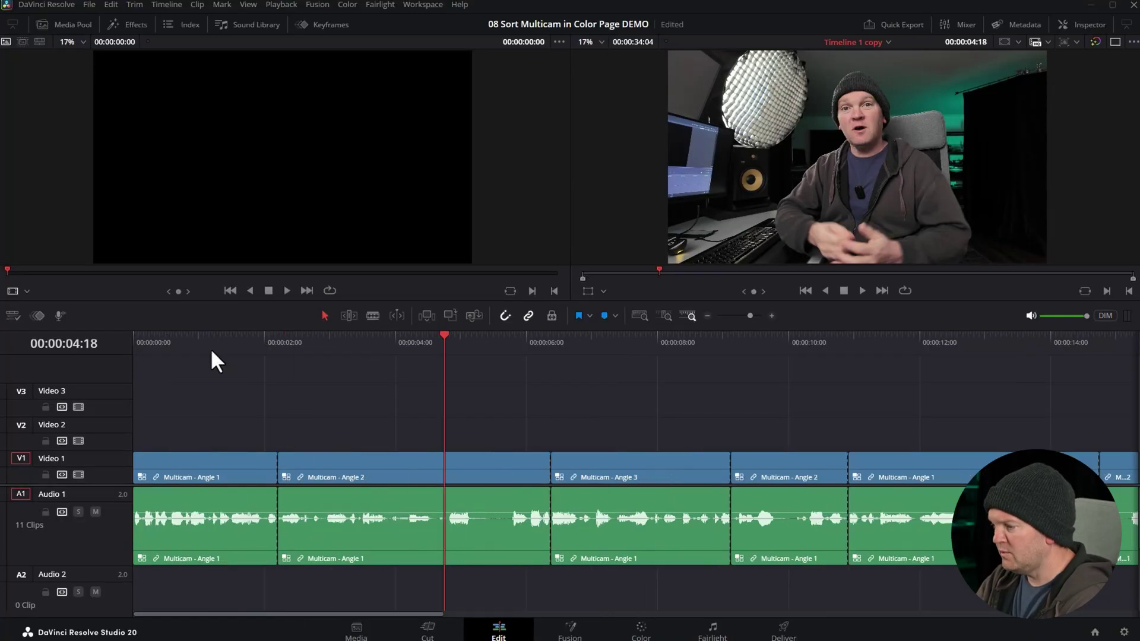
{"action": "left_click", "coordinate": [211, 350]}
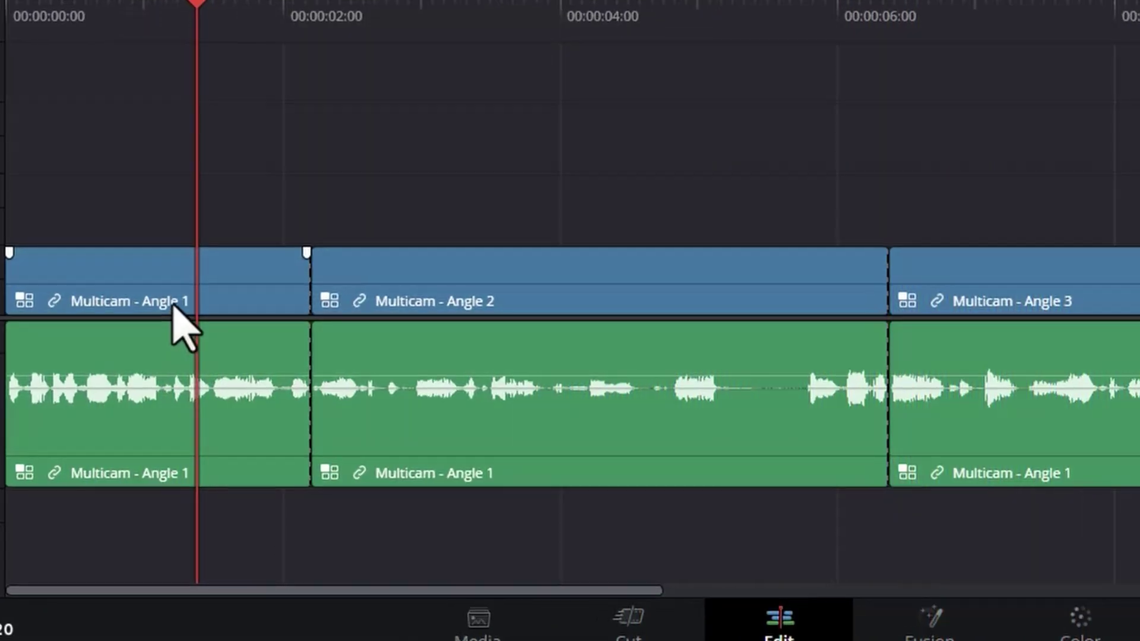
{"action": "left_click", "coordinate": [212, 479]}
{"action": "left_click", "coordinate": [534, 297]}
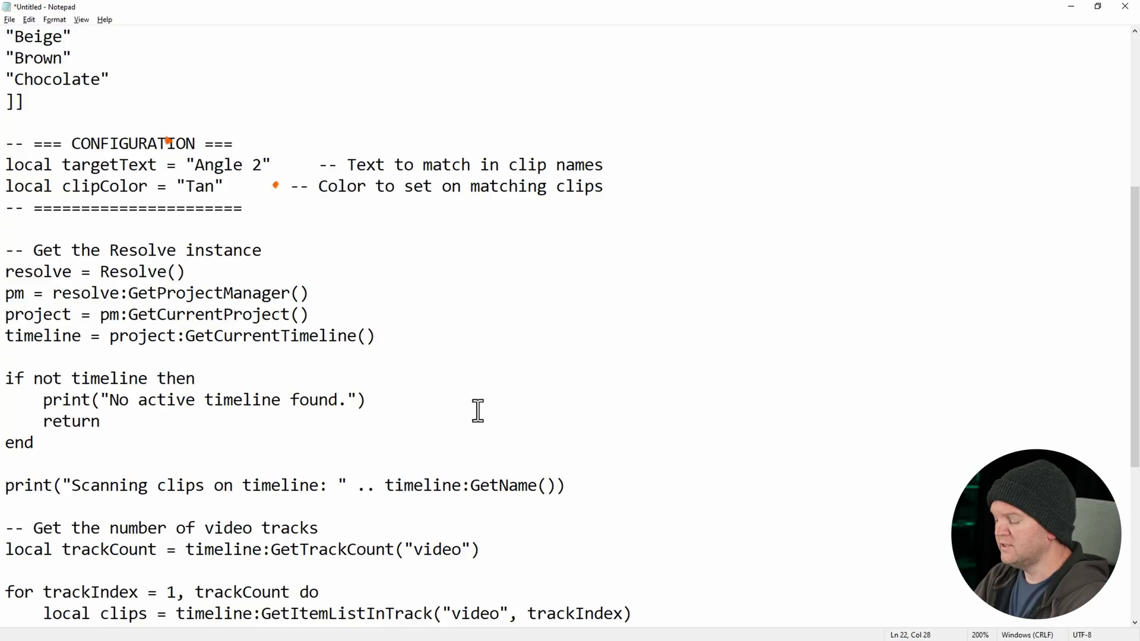
- Edit the script to target 'Angle 1' with clip colour Orange instead of Tan, and select it all
{"action": "key", "text": "BackSpace"}
{"action": "type", "text": "1"}
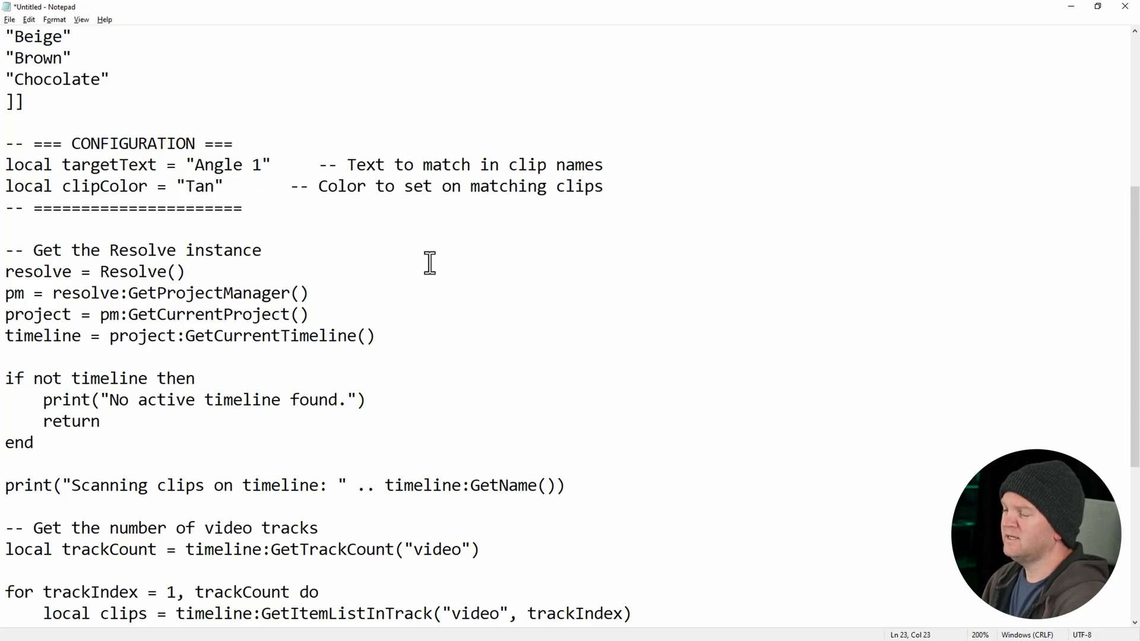
{"action": "scroll", "coordinate": [284, 161], "scroll_direction": "up", "scroll_amount": 5}
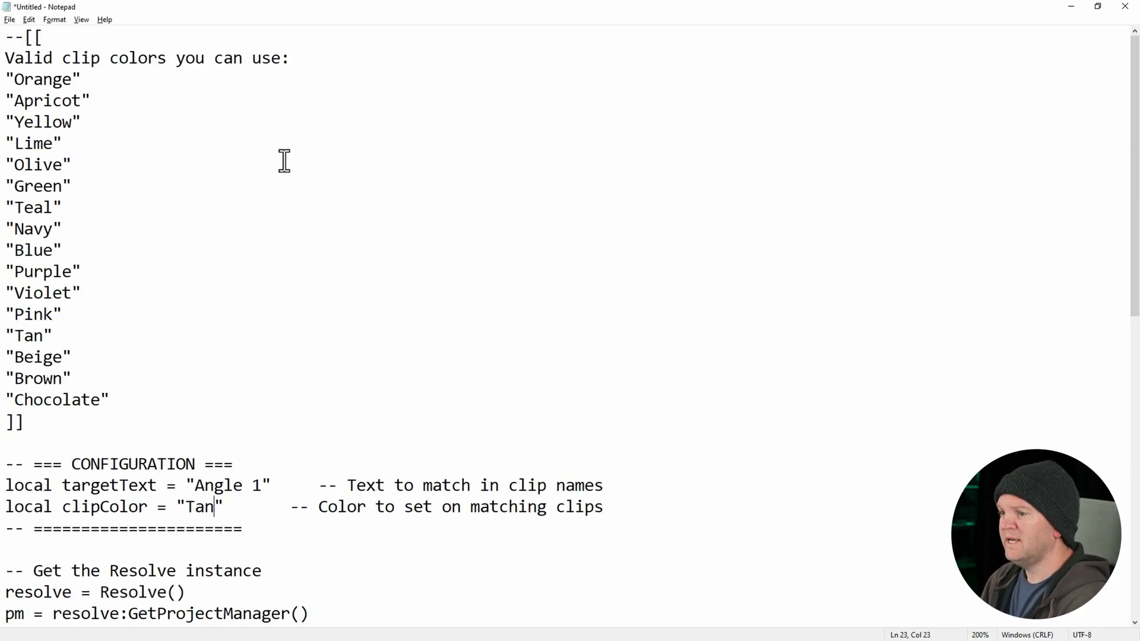
{"action": "left_click_drag", "start_coordinate": [9, 79], "coordinate": [208, 396]}
{"action": "double_click", "coordinate": [38, 83]}
{"action": "left_click", "coordinate": [172, 102]}
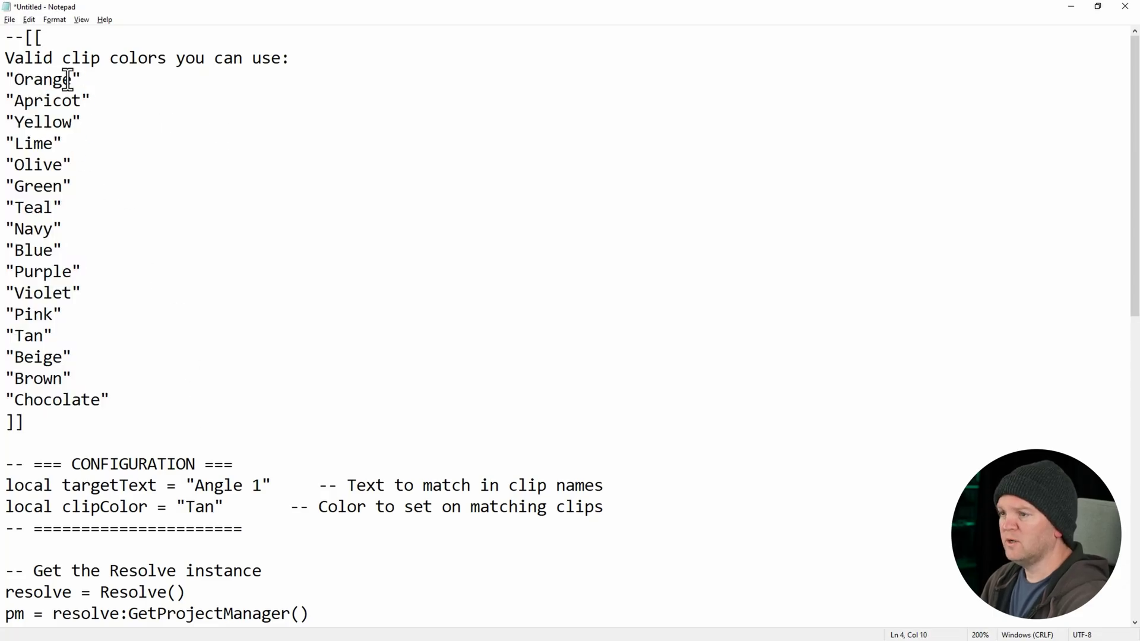
{"action": "left_click_drag", "start_coordinate": [72, 79], "coordinate": [22, 79]}
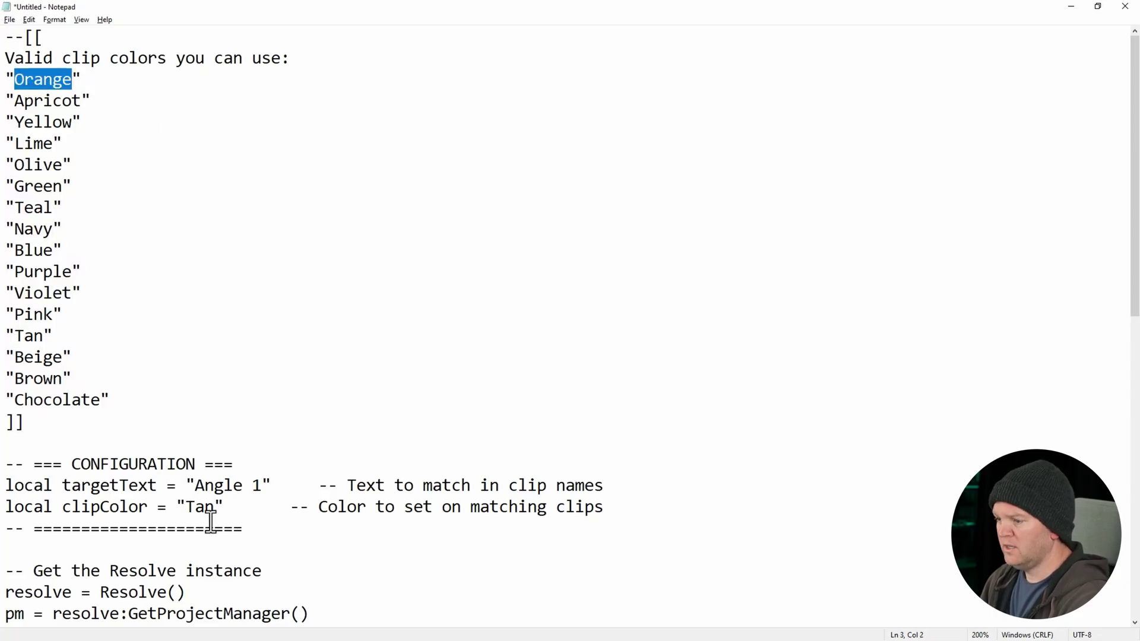
{"action": "left_click_drag", "start_coordinate": [215, 508], "coordinate": [198, 508]}
{"action": "type", "text": "Orange"}
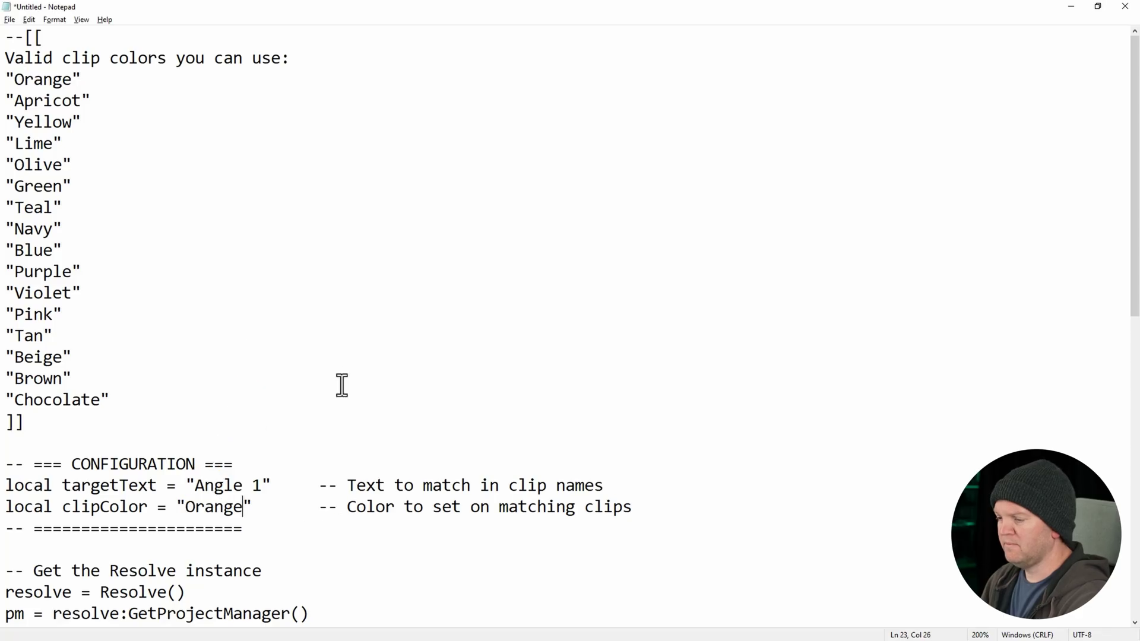
{"action": "key", "text": "ctrl+a"}
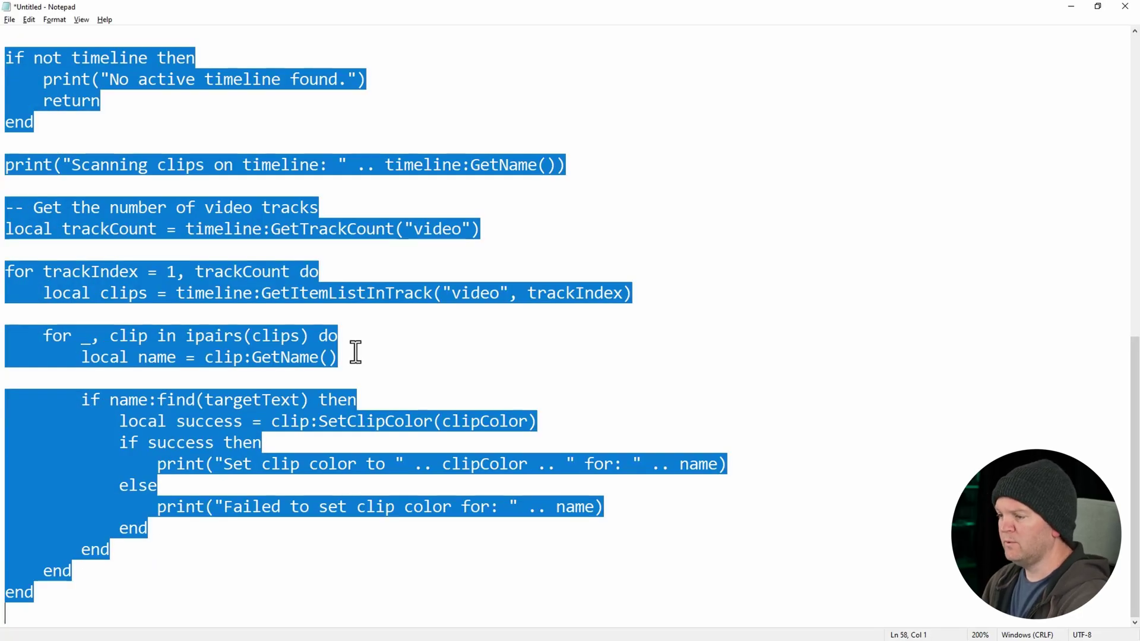
{"action": "key", "text": "alt+Tab"}
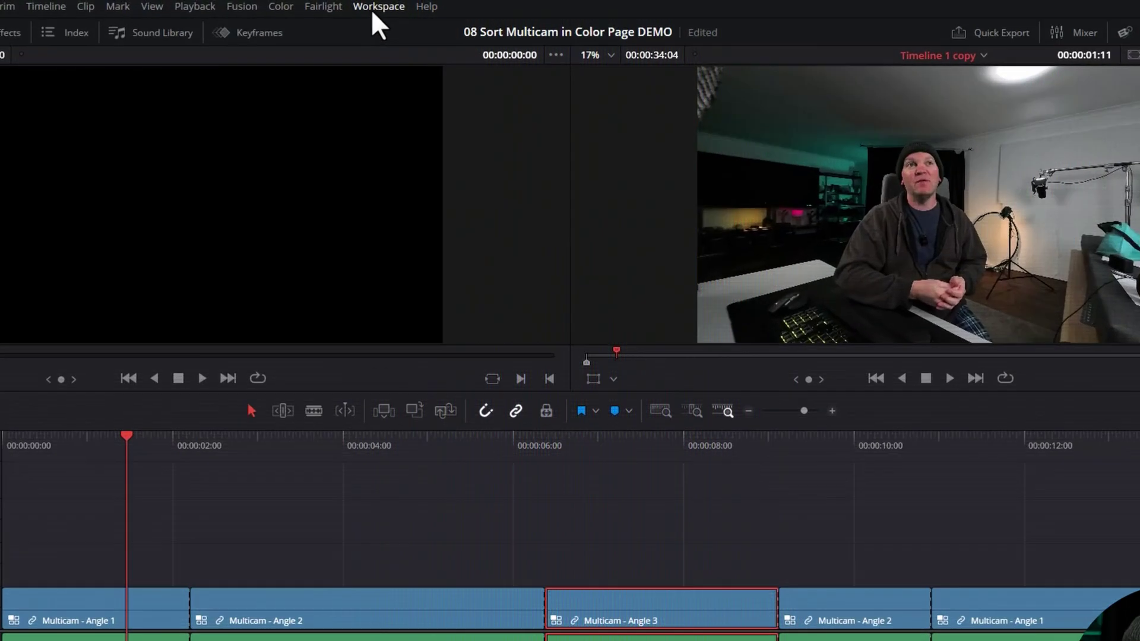
- Run the pasted script in the Lua console to turn the Angle 1 clips orange, then review the timeline
{"action": "left_click", "coordinate": [423, 5]}
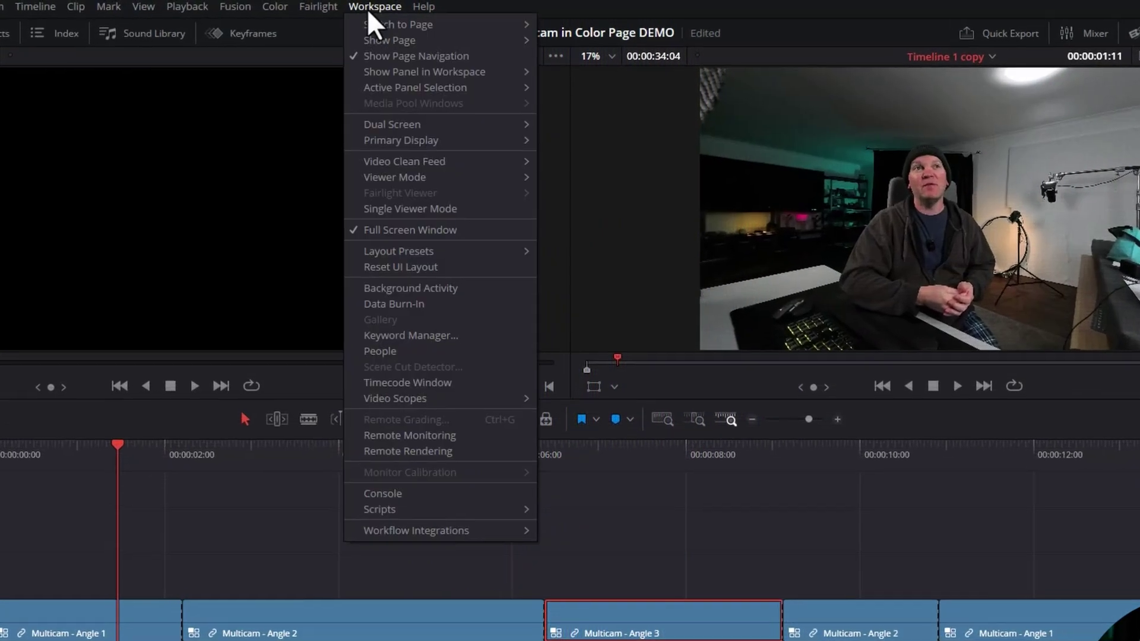
{"action": "left_click", "coordinate": [457, 496]}
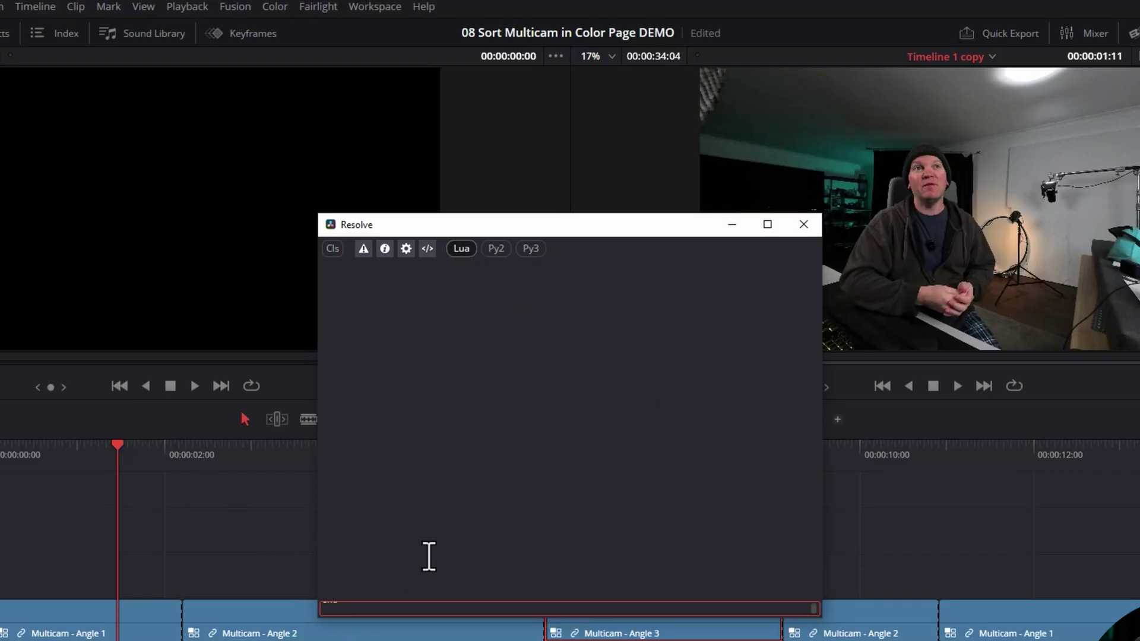
{"action": "left_click", "coordinate": [428, 557]}
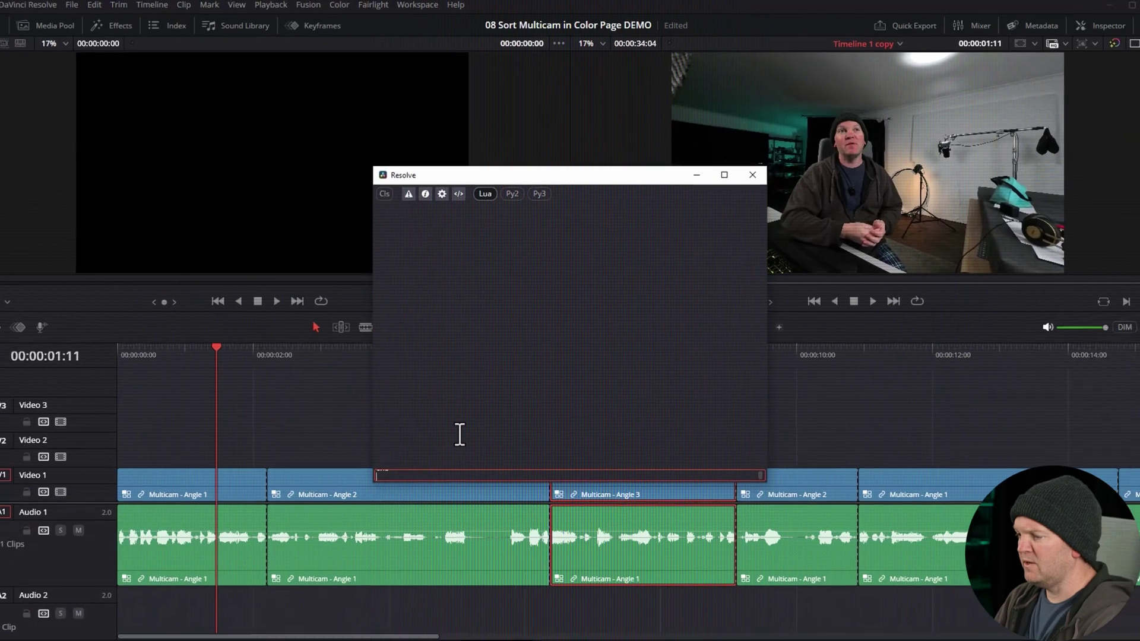
{"action": "key", "text": "ctrl+v"}
{"action": "key", "text": "Return"}
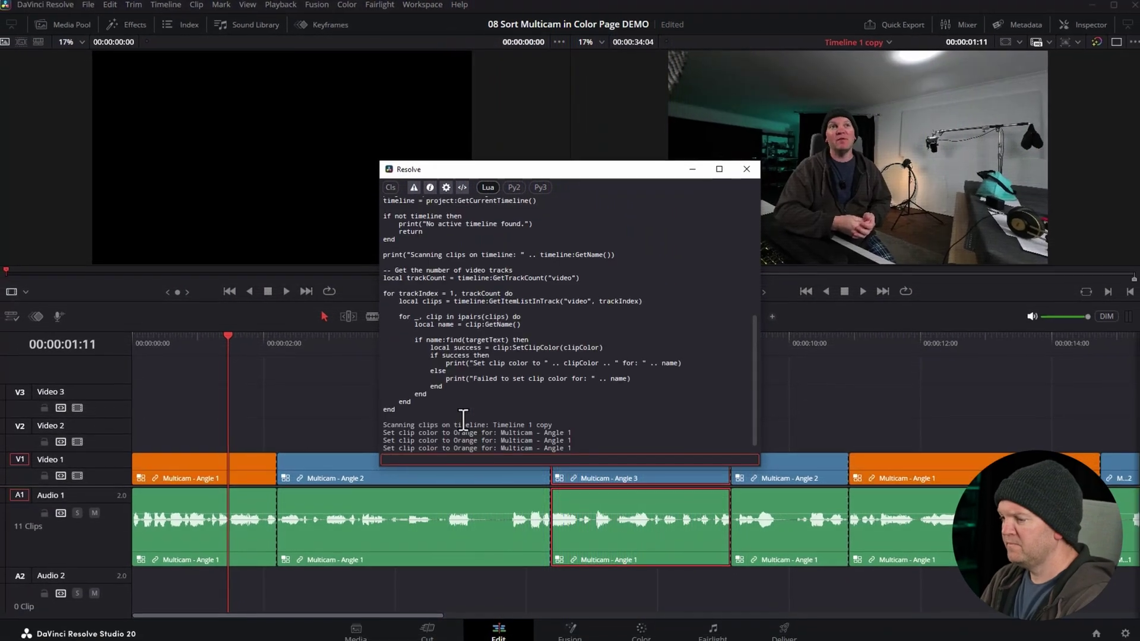
{"action": "left_click", "coordinate": [746, 168]}
{"action": "key", "text": "shift+z"}
{"action": "left_click_drag", "start_coordinate": [162, 343], "coordinate": [843, 371]}
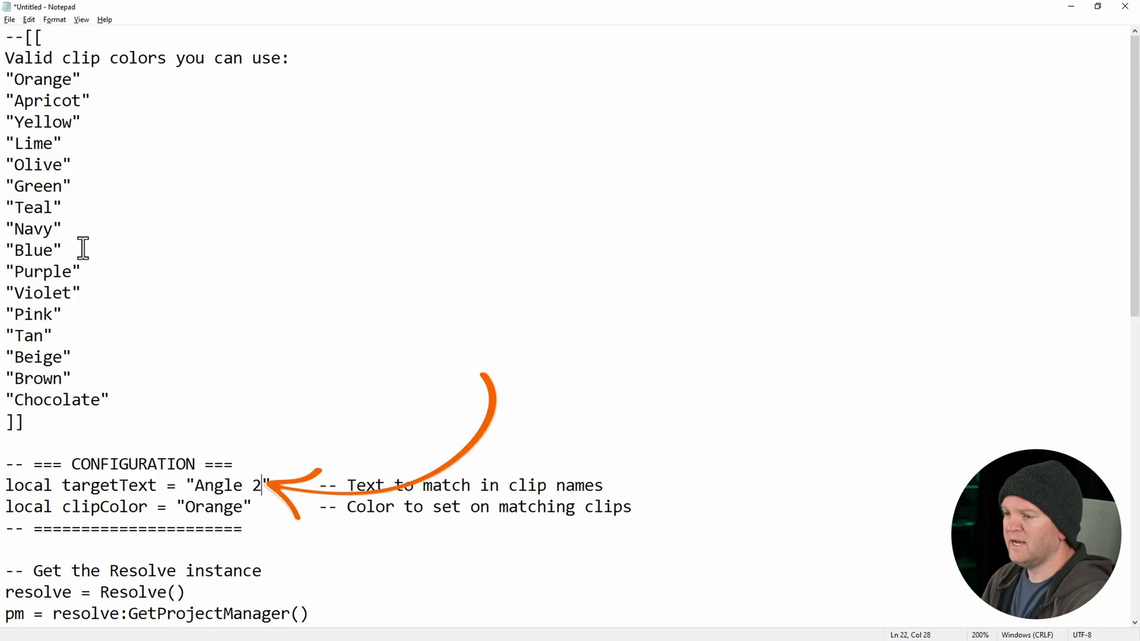
- Change the script's clip colour from Orange to Teal and run it in the console for Angle 2
{"action": "double_click", "coordinate": [43, 208]}
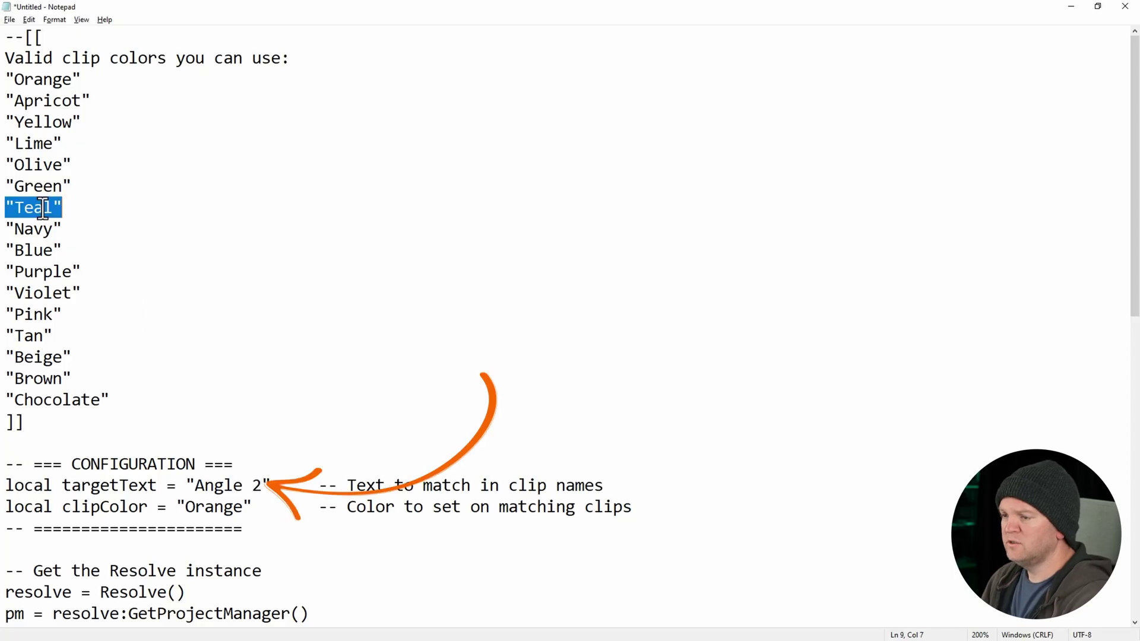
{"action": "left_click_drag", "start_coordinate": [53, 212], "coordinate": [16, 207]}
{"action": "key", "text": "ctrl+c"}
{"action": "left_click_drag", "start_coordinate": [242, 507], "coordinate": [187, 507]}
{"action": "key", "text": "ctrl+v"}
{"action": "key", "text": "ctrl+a"}
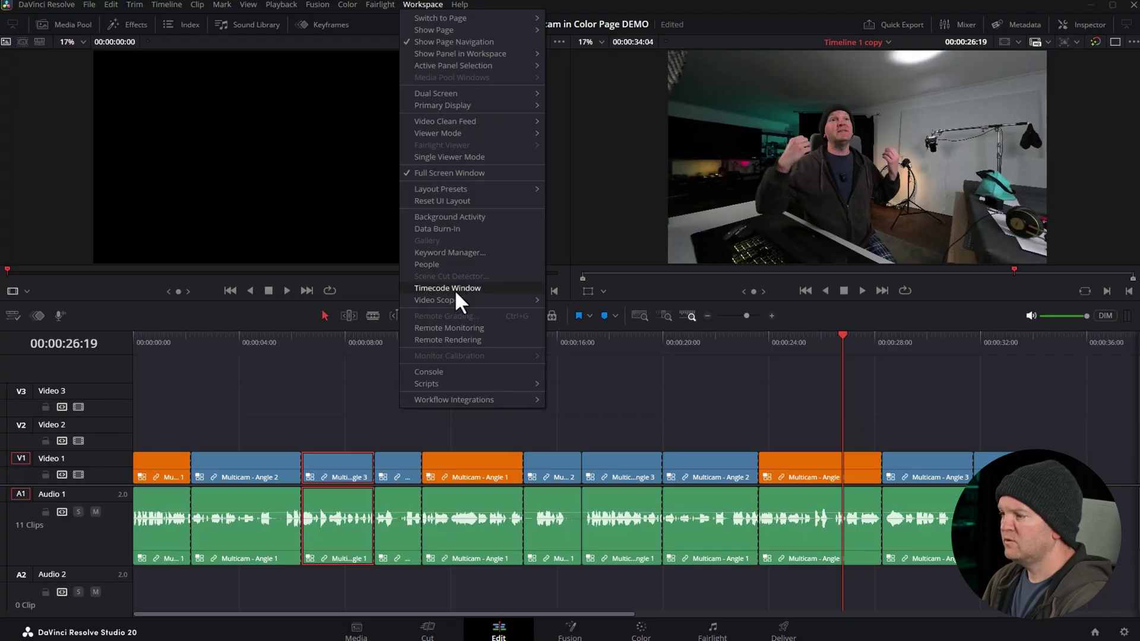
{"action": "left_click", "coordinate": [456, 373]}
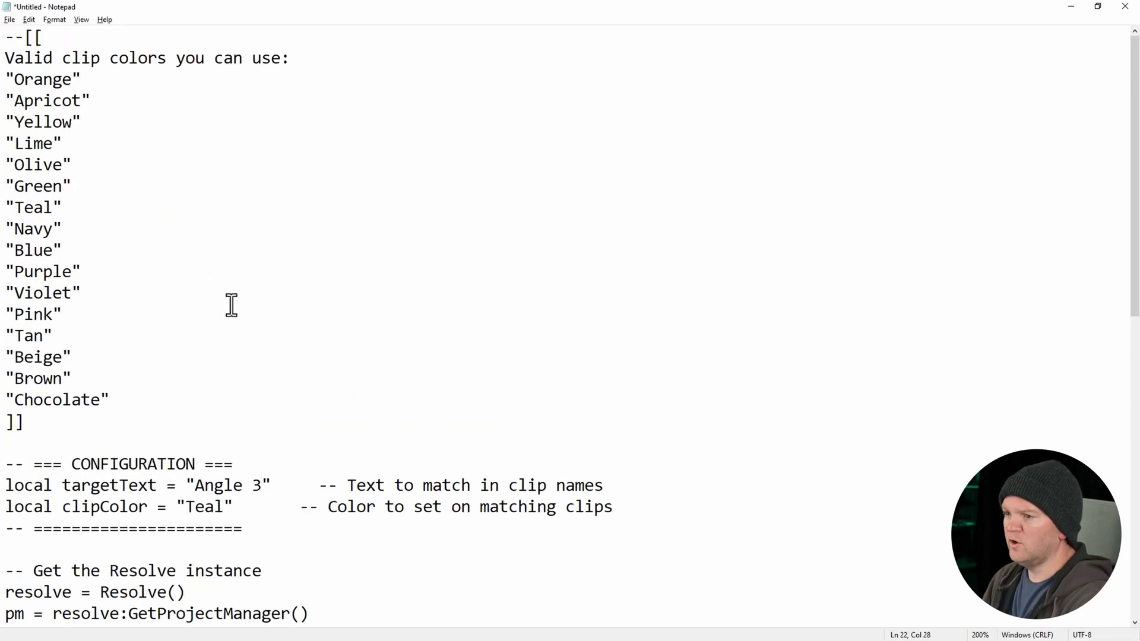
- Change the script's clip colour from Teal to Lime for the Angle 3 clips
{"action": "double_click", "coordinate": [34, 143]}
{"action": "key", "text": "ctrl+c"}
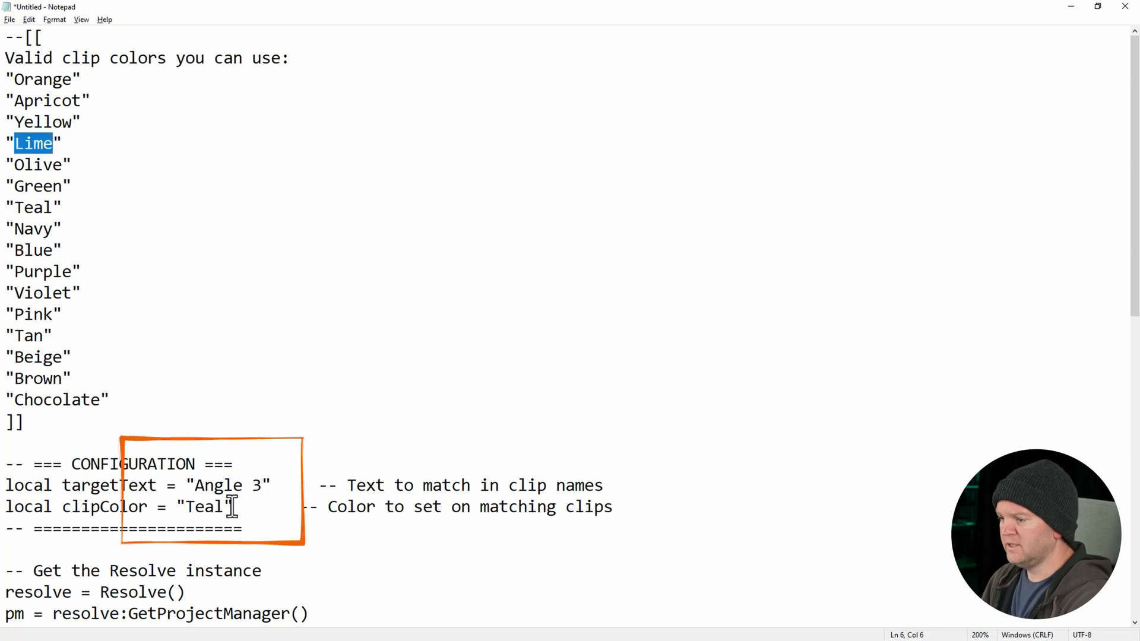
{"action": "left_click_drag", "start_coordinate": [226, 506], "coordinate": [193, 508]}
{"action": "key", "text": "ctrl+v"}
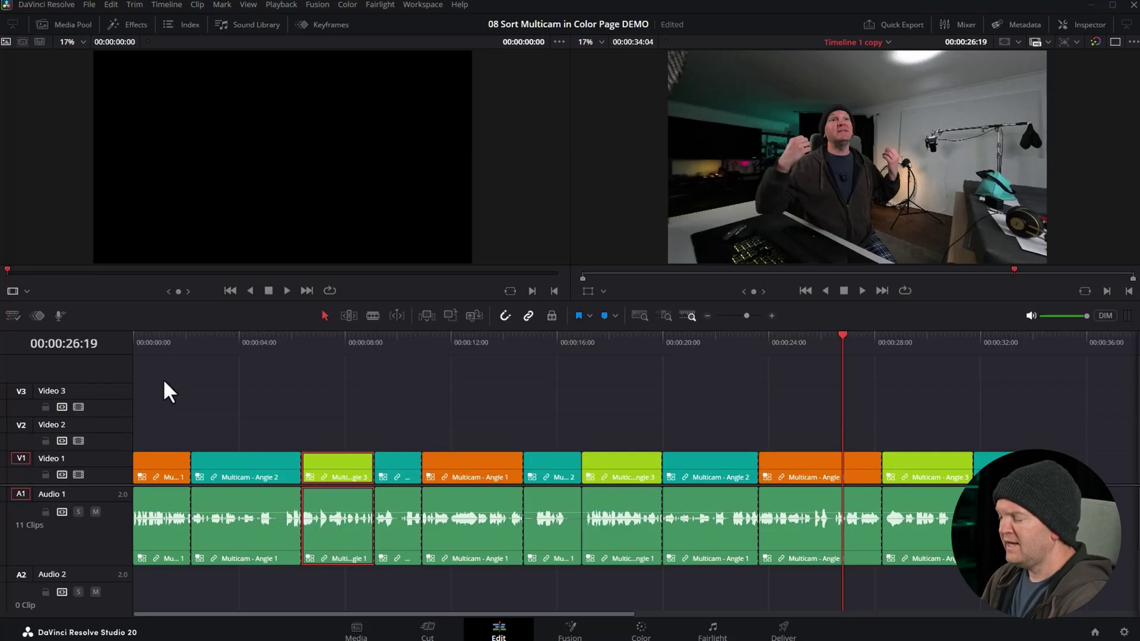
{"action": "left_click_drag", "start_coordinate": [164, 381], "coordinate": [704, 380]}
- On the Color page, filter the clip strip to show only Orange clips
{"action": "left_click", "coordinate": [643, 628]}
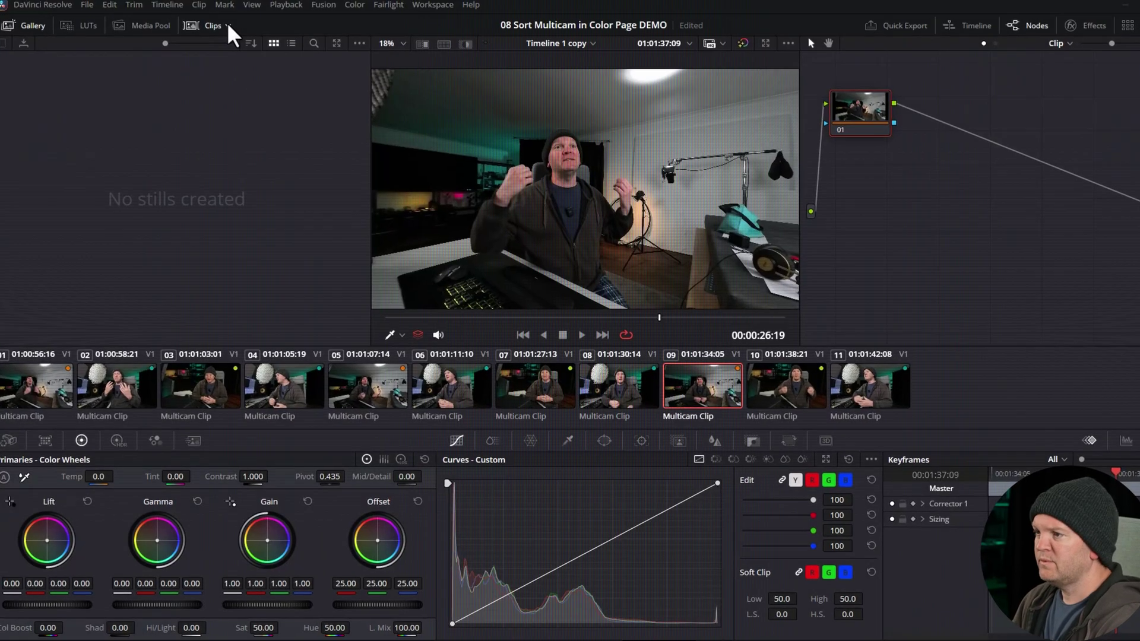
{"action": "left_click", "coordinate": [226, 24]}
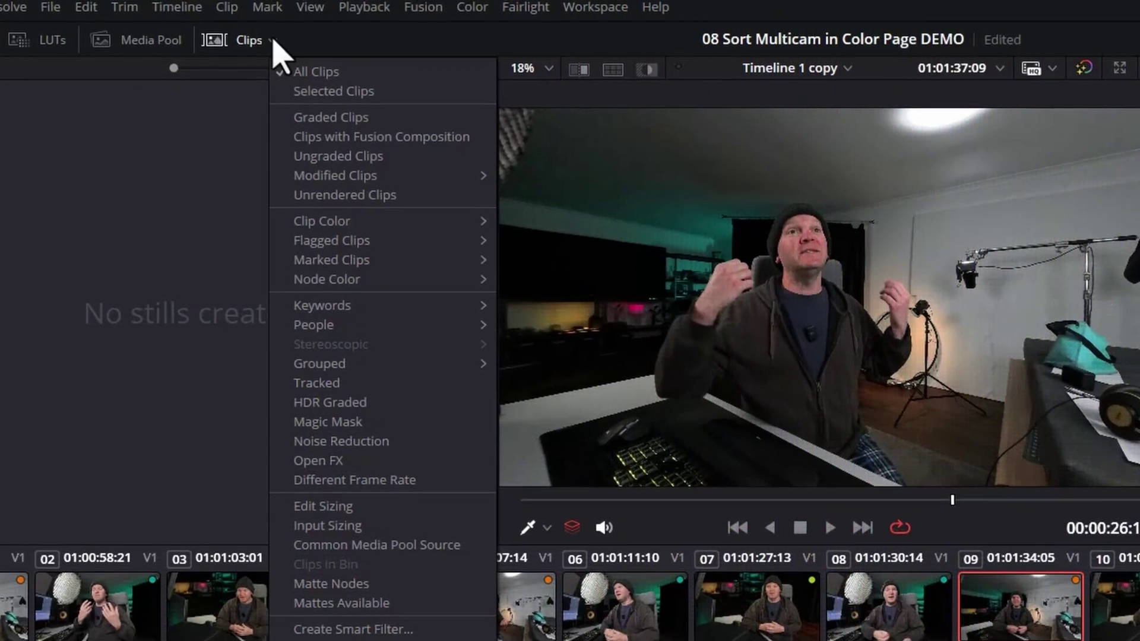
{"action": "mouse_move", "coordinate": [362, 225]}
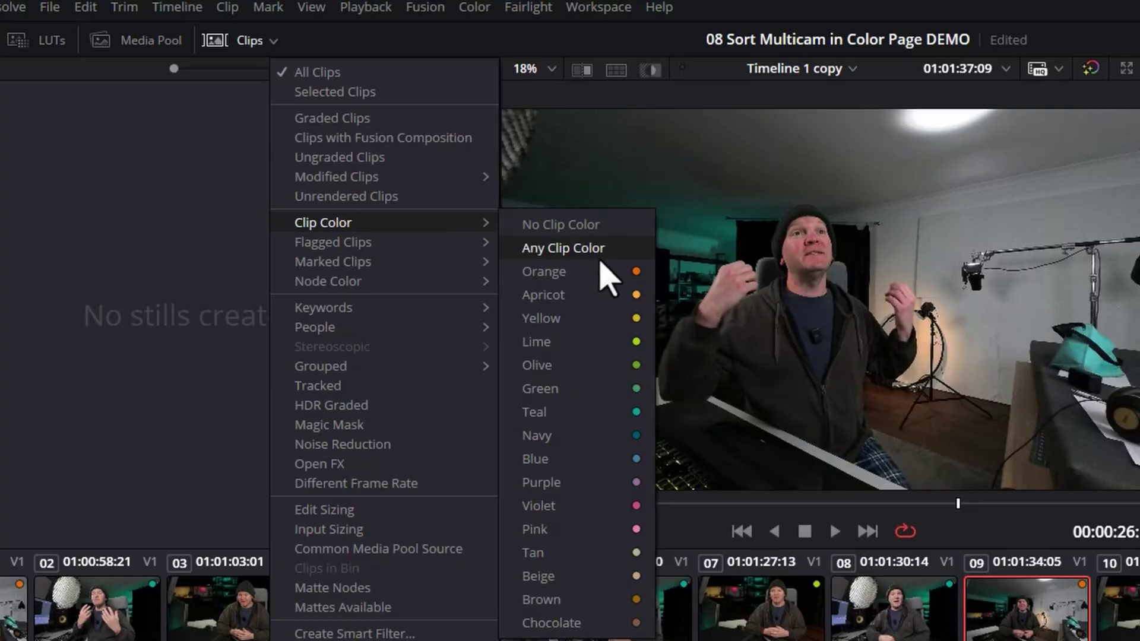
{"action": "left_click", "coordinate": [575, 273]}
- Add the three orange clips to a new group named 'Angle 3'
{"action": "left_click", "coordinate": [67, 376]}
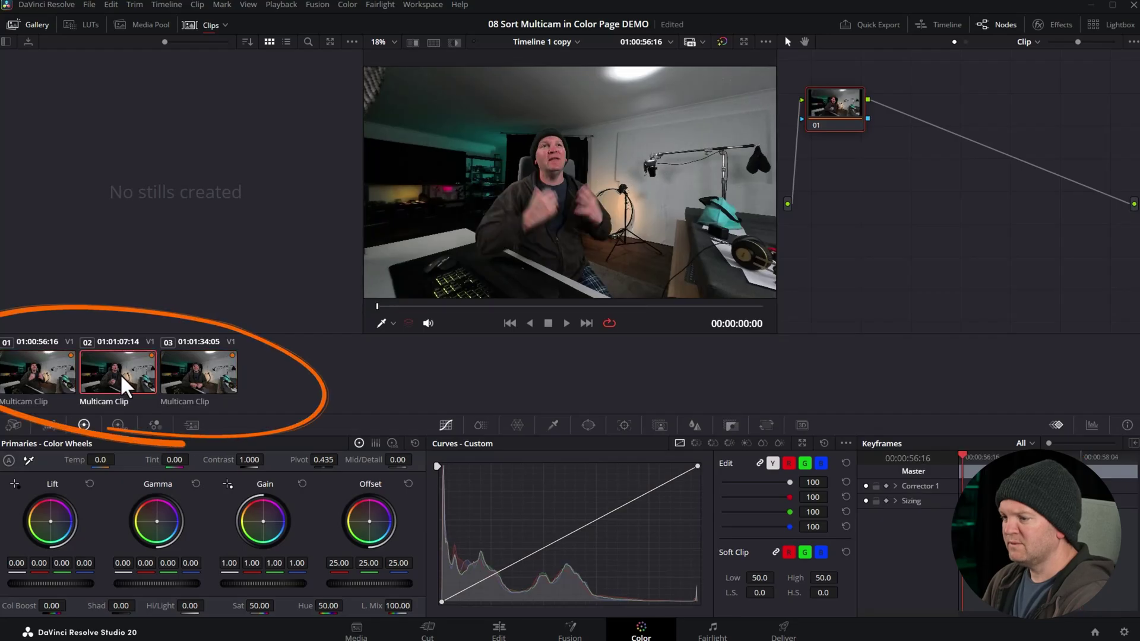
{"action": "left_click", "coordinate": [199, 373]}
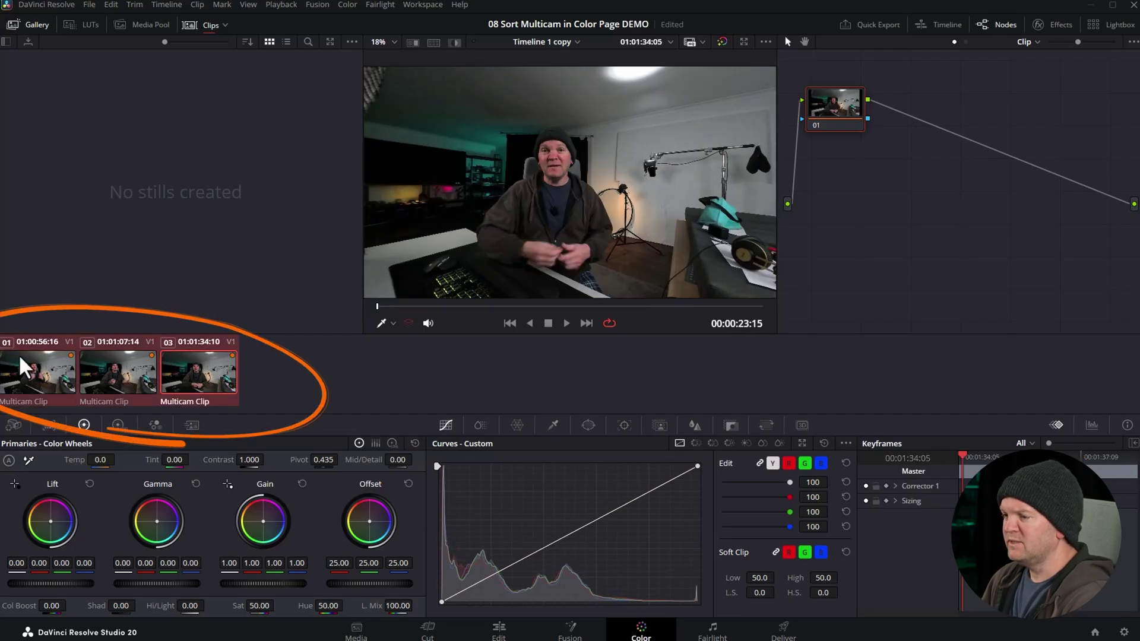
{"action": "left_click", "coordinate": [50, 368]}
{"action": "left_click", "coordinate": [194, 374], "text": "shift"}
{"action": "right_click", "coordinate": [195, 374]}
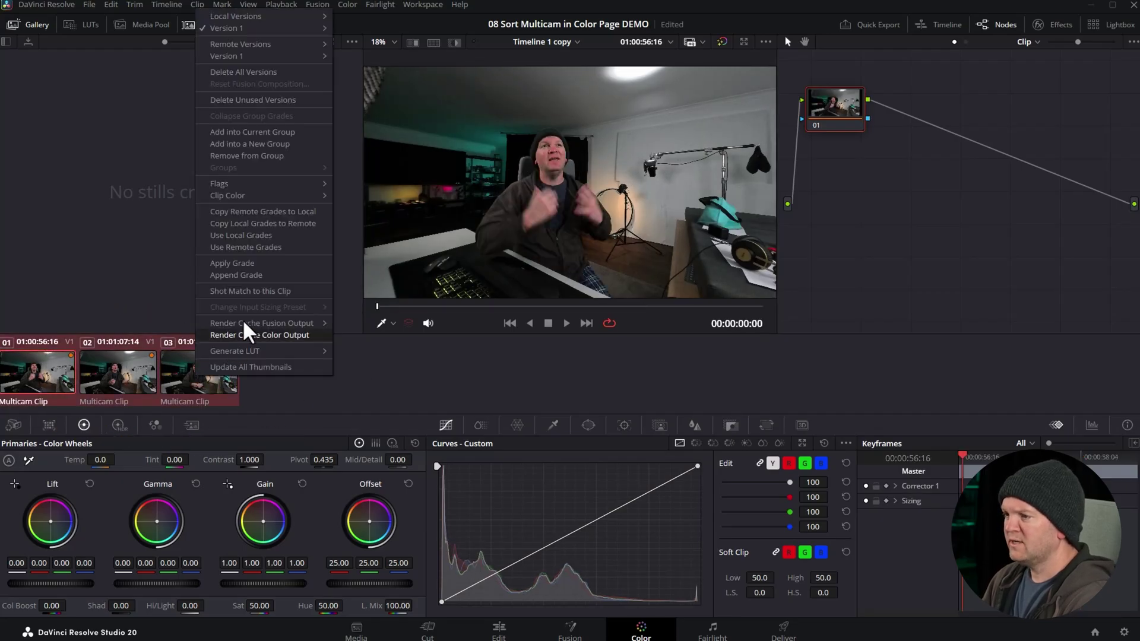
{"action": "left_click", "coordinate": [273, 142]}
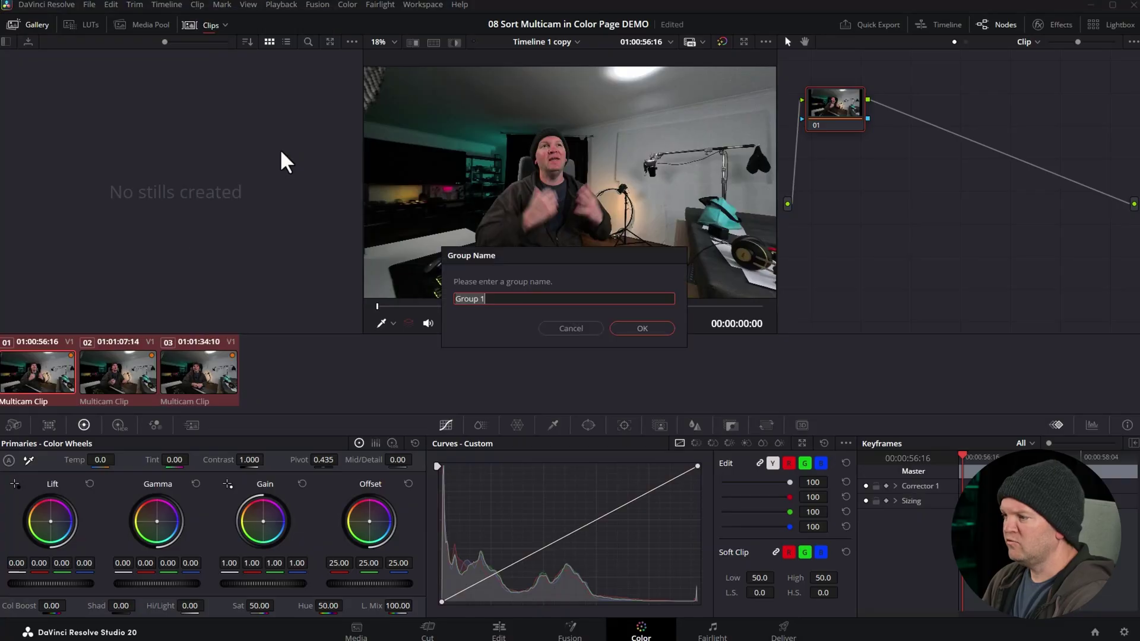
{"action": "type", "text": "Angle 3"}
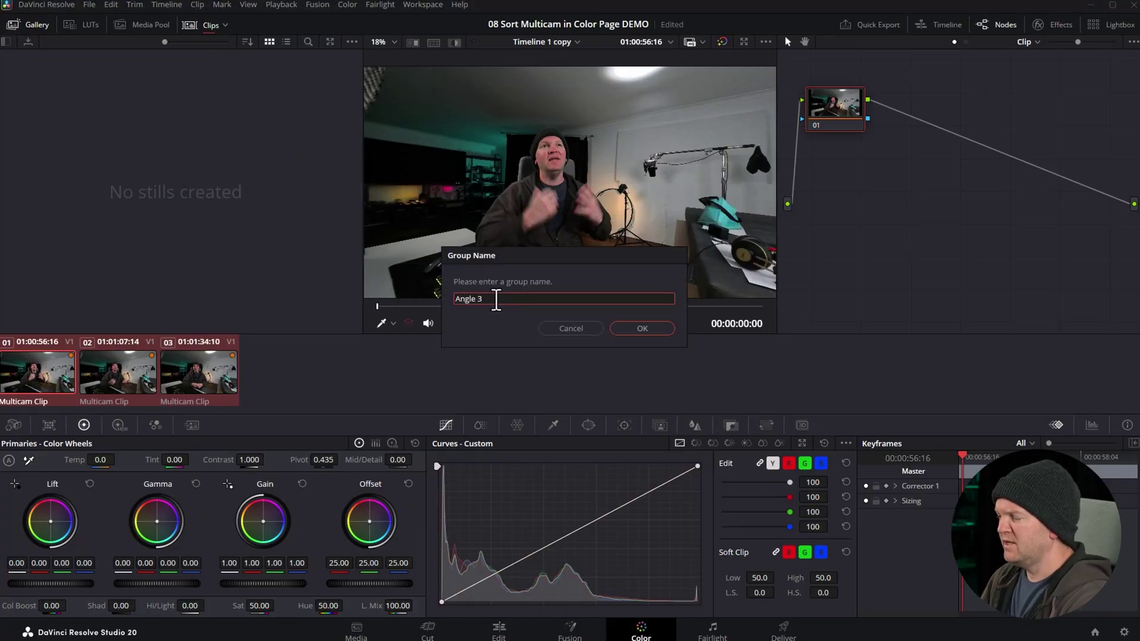
{"action": "left_click", "coordinate": [642, 328]}
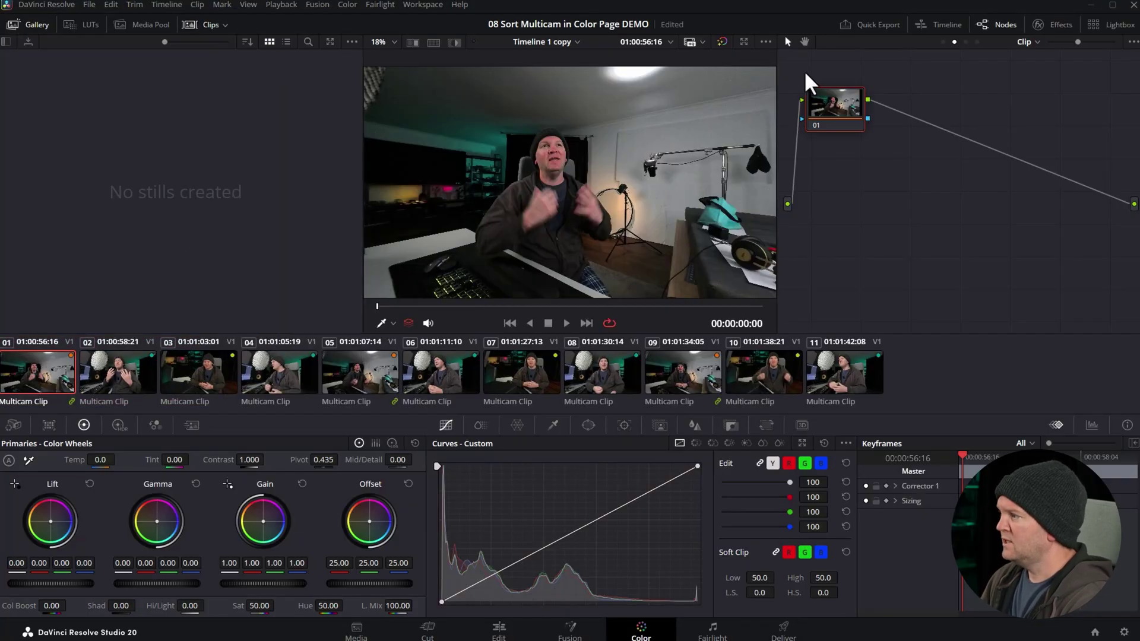
- In the group's Post-Clip grade, push the Offset wheel toward red
{"action": "left_click", "coordinate": [943, 41]}
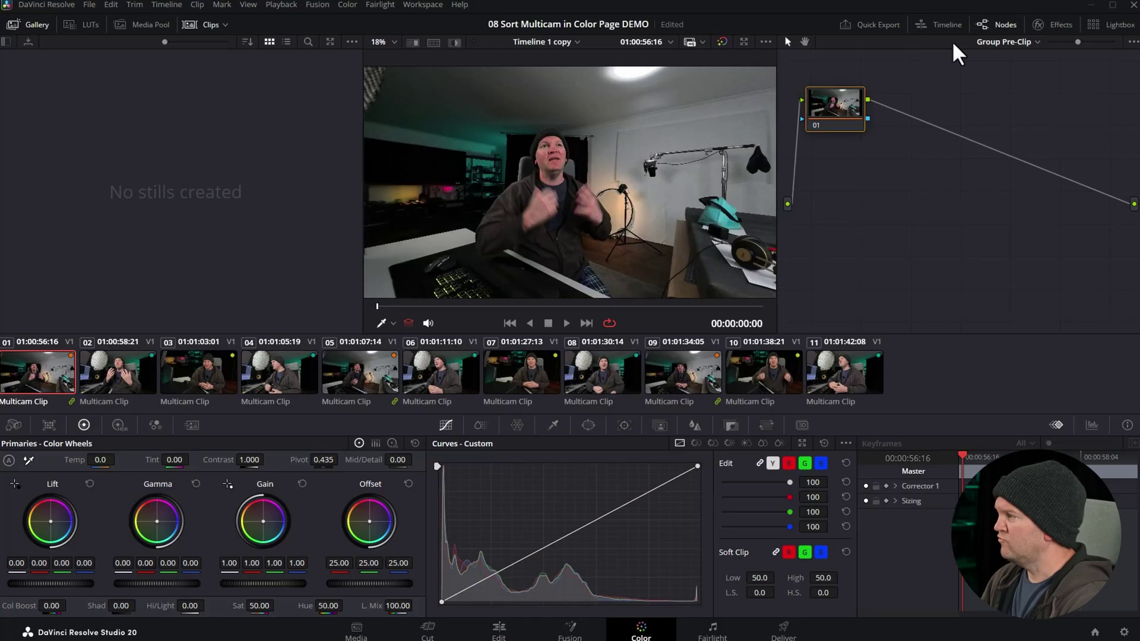
{"action": "left_click", "coordinate": [1035, 40]}
{"action": "left_click", "coordinate": [1025, 77]}
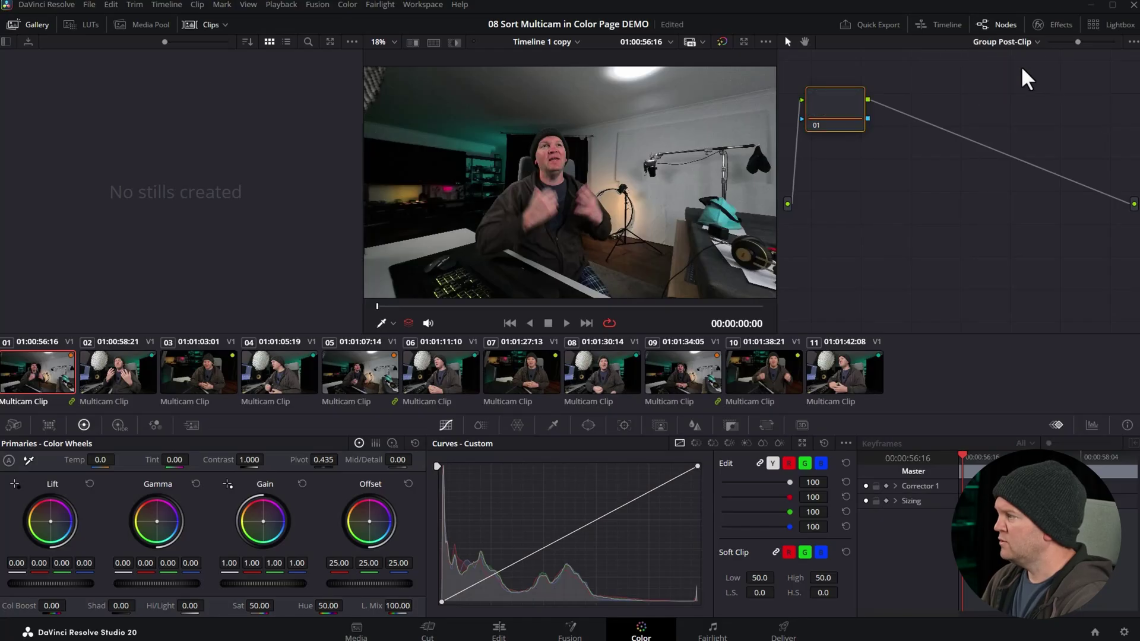
{"action": "left_click_drag", "start_coordinate": [369, 521], "coordinate": [383, 533]}
- Scrub the Edit page timeline to check the red tint on clips 01, 05 and 09
{"action": "left_click", "coordinate": [499, 631]}
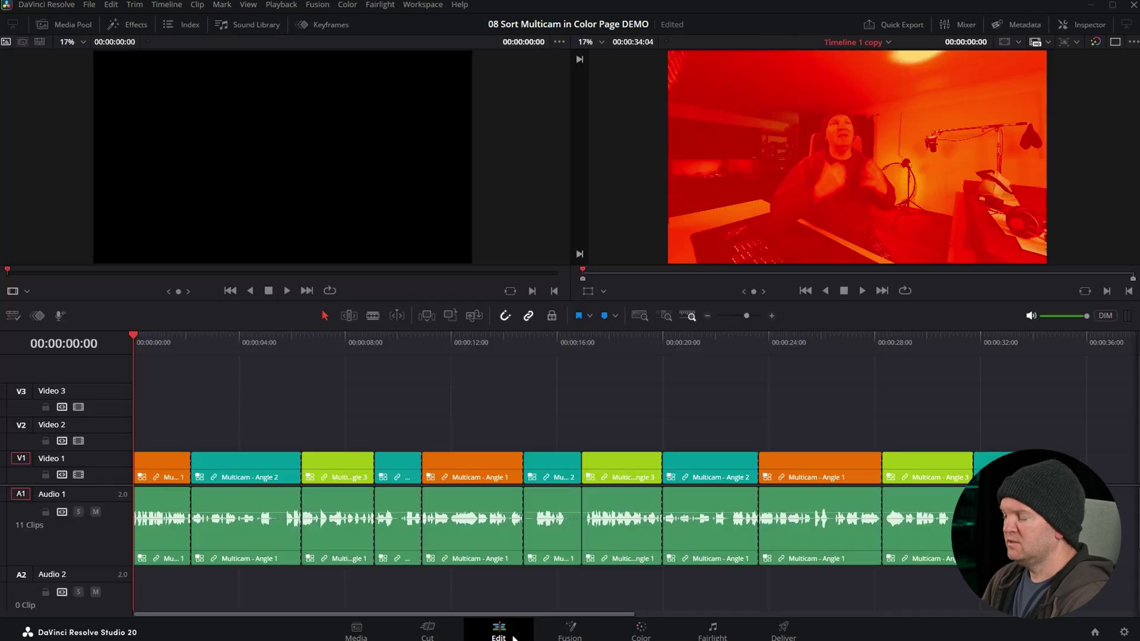
{"action": "left_click_drag", "start_coordinate": [150, 340], "coordinate": [823, 359]}
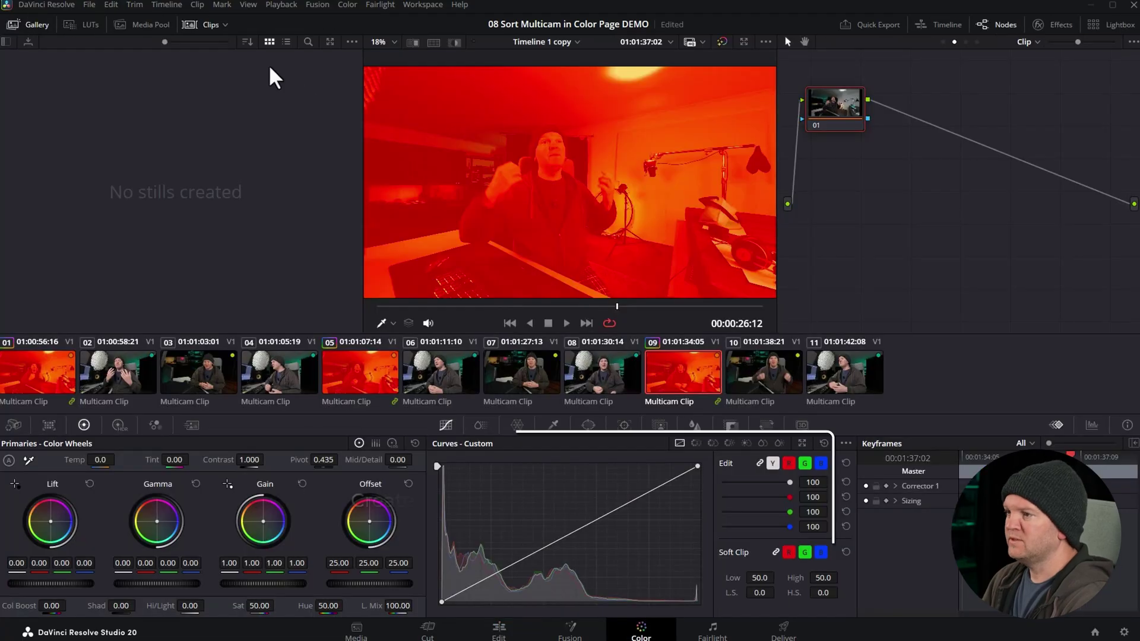
{"action": "left_click", "coordinate": [211, 25]}
{"action": "mouse_move", "coordinate": [285, 135]}
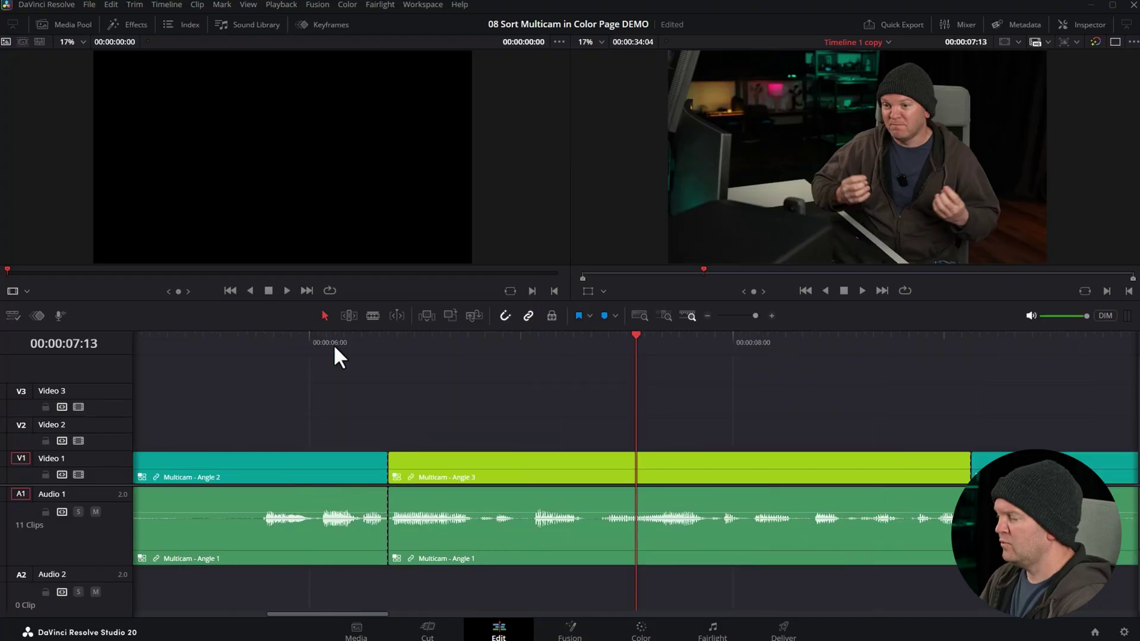
- Remove clip 01 from the Angle 3 group and view the ungraded result on the Edit page
{"action": "left_click", "coordinate": [642, 631]}
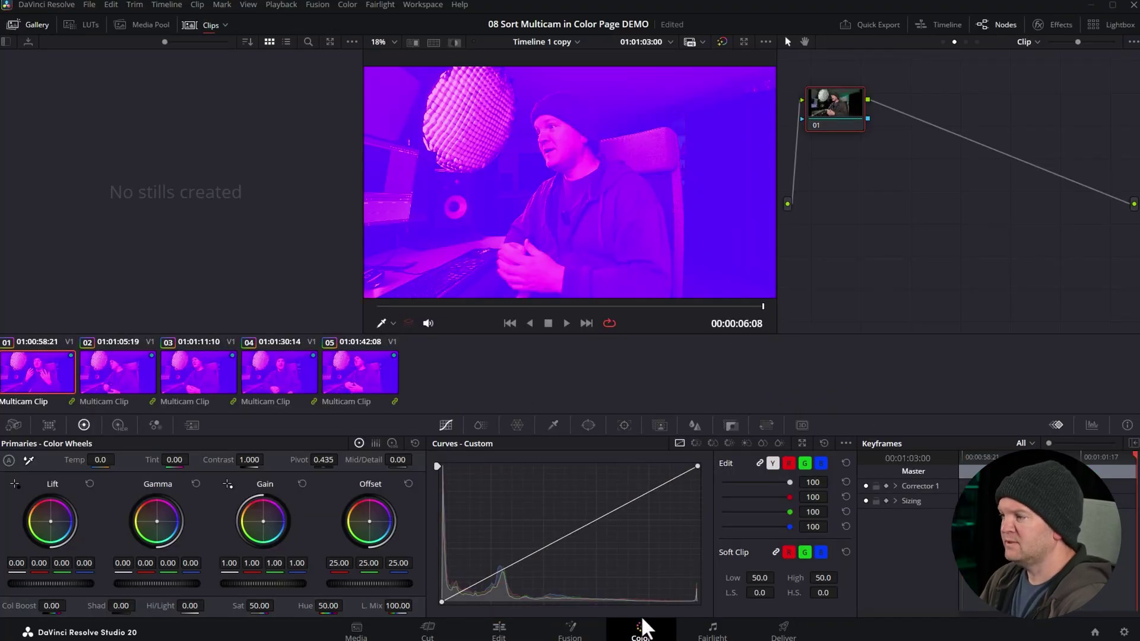
{"action": "right_click", "coordinate": [37, 376]}
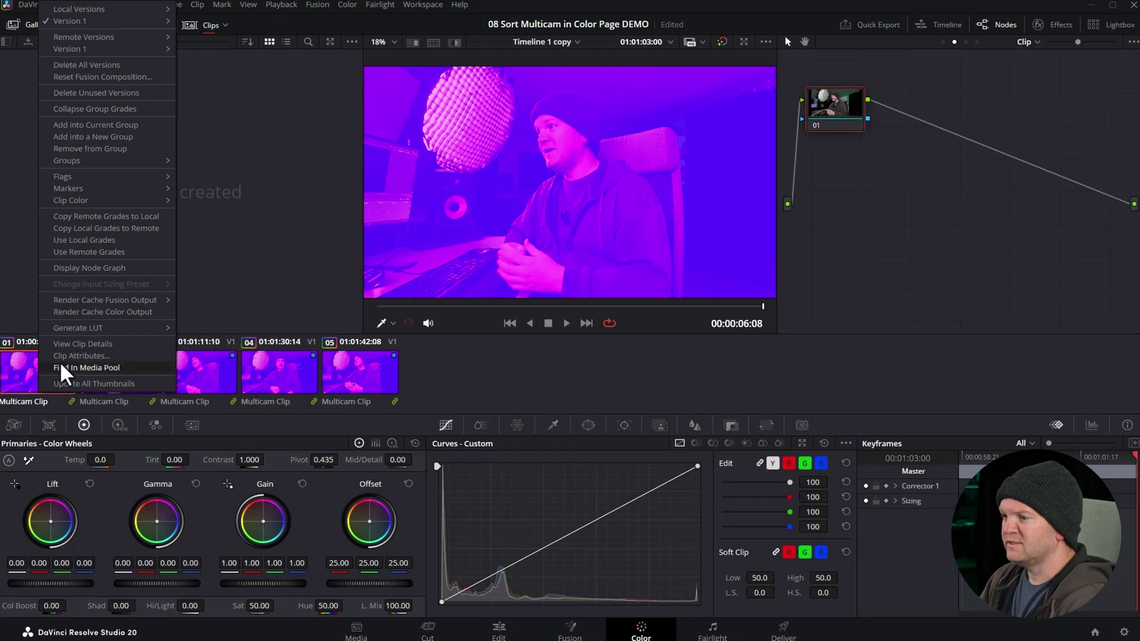
{"action": "left_click", "coordinate": [86, 148]}
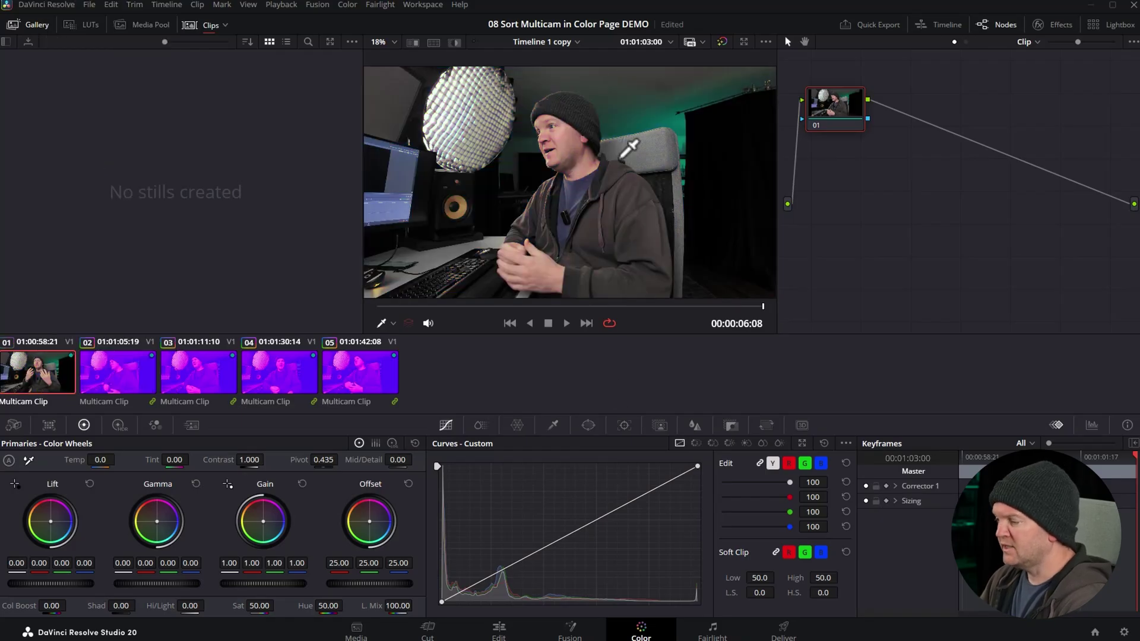
{"action": "left_click", "coordinate": [498, 630]}
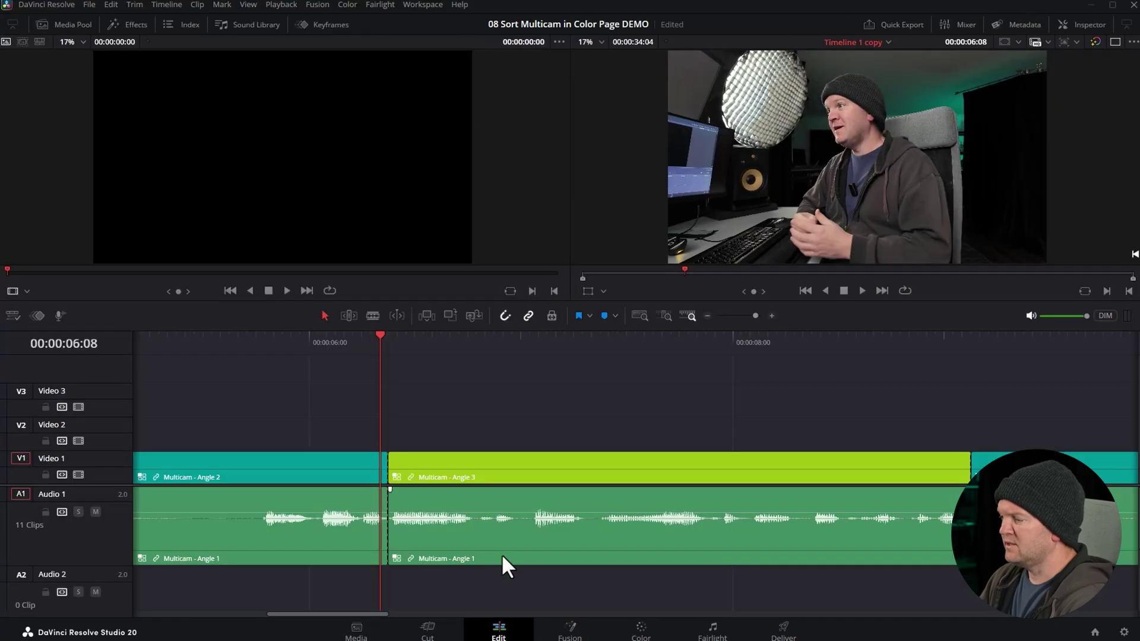
- Switch the second timeline clip's multicam angle from Angle 2 to Angle 1
{"action": "right_click", "coordinate": [311, 460]}
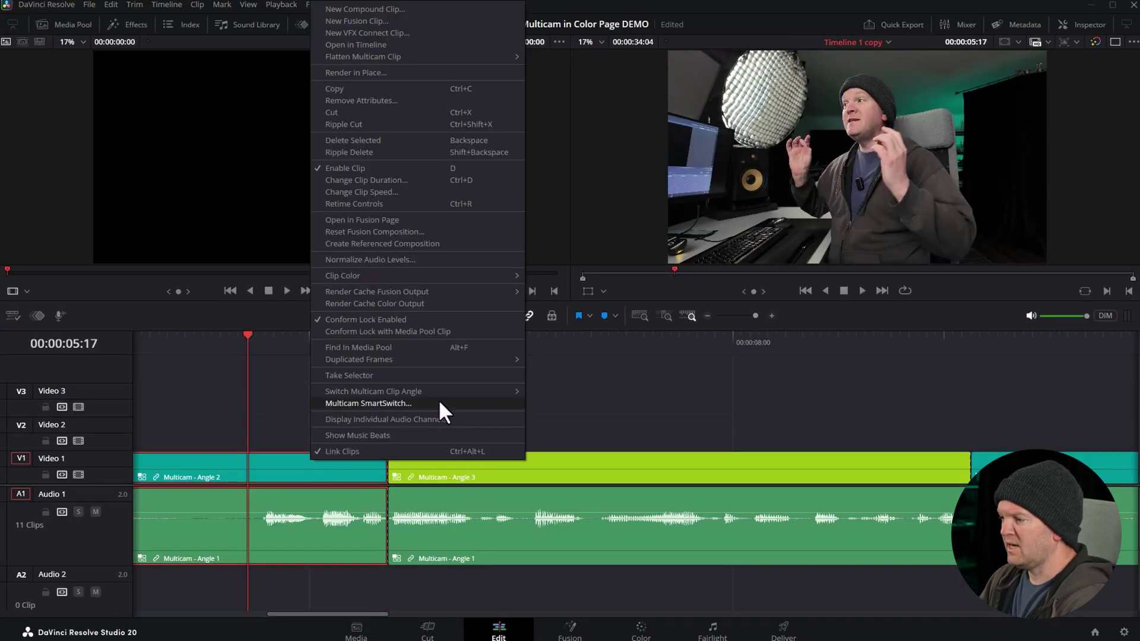
{"action": "mouse_move", "coordinate": [441, 394]}
{"action": "left_click", "coordinate": [555, 392]}
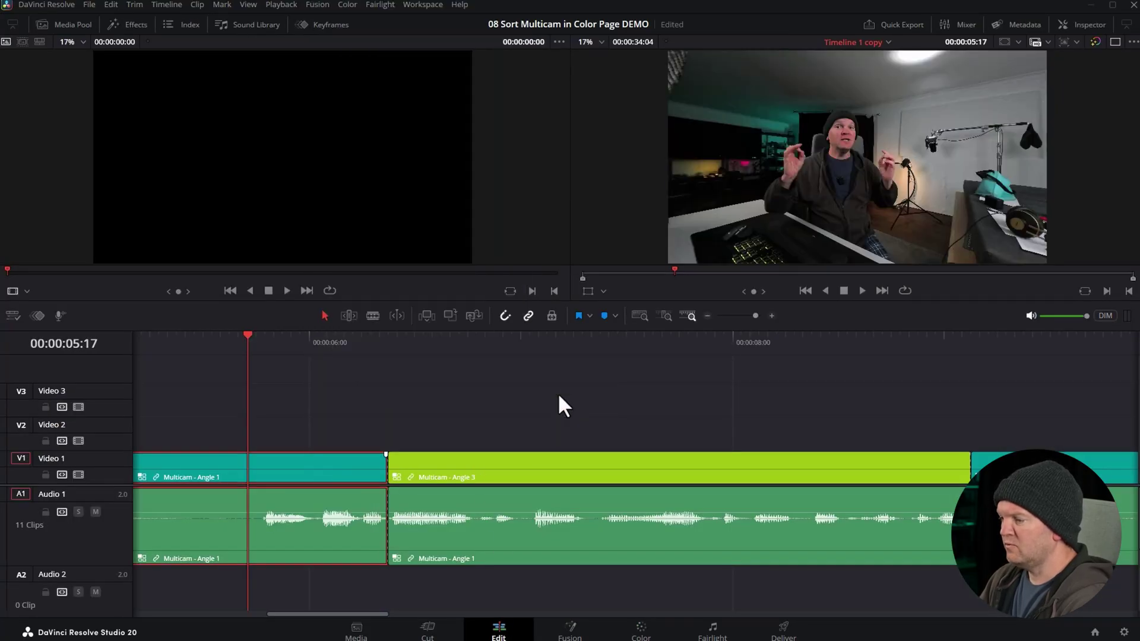
- Change the second clip's clip colour from Teal to Orange
{"action": "key", "text": "shift+z"}
{"action": "left_click_drag", "start_coordinate": [276, 344], "coordinate": [247, 360]}
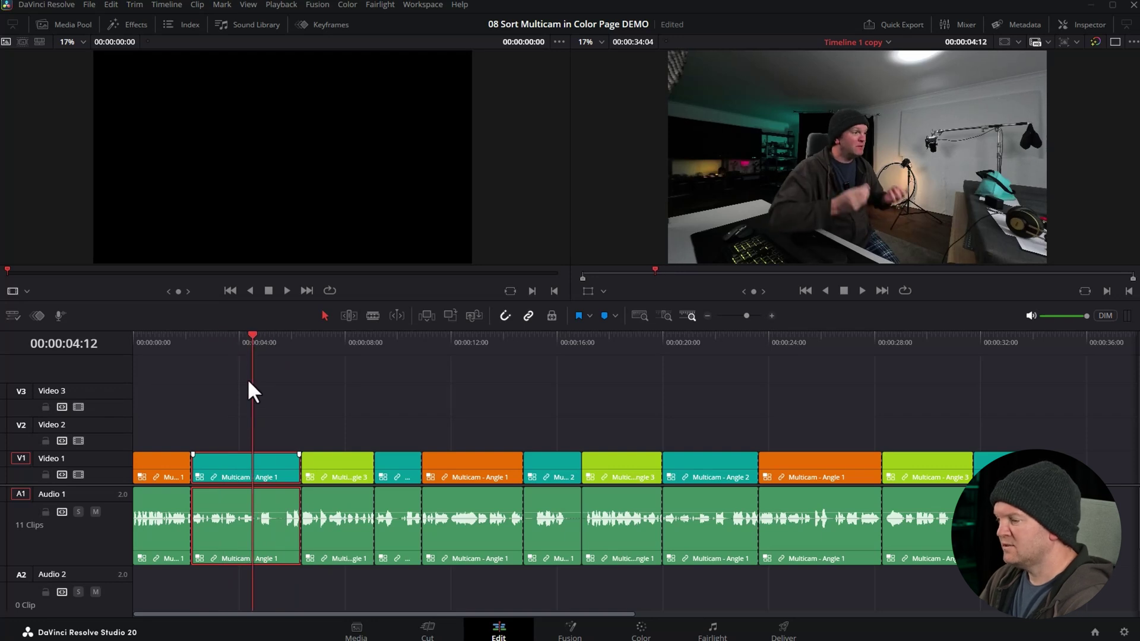
{"action": "right_click", "coordinate": [269, 445]}
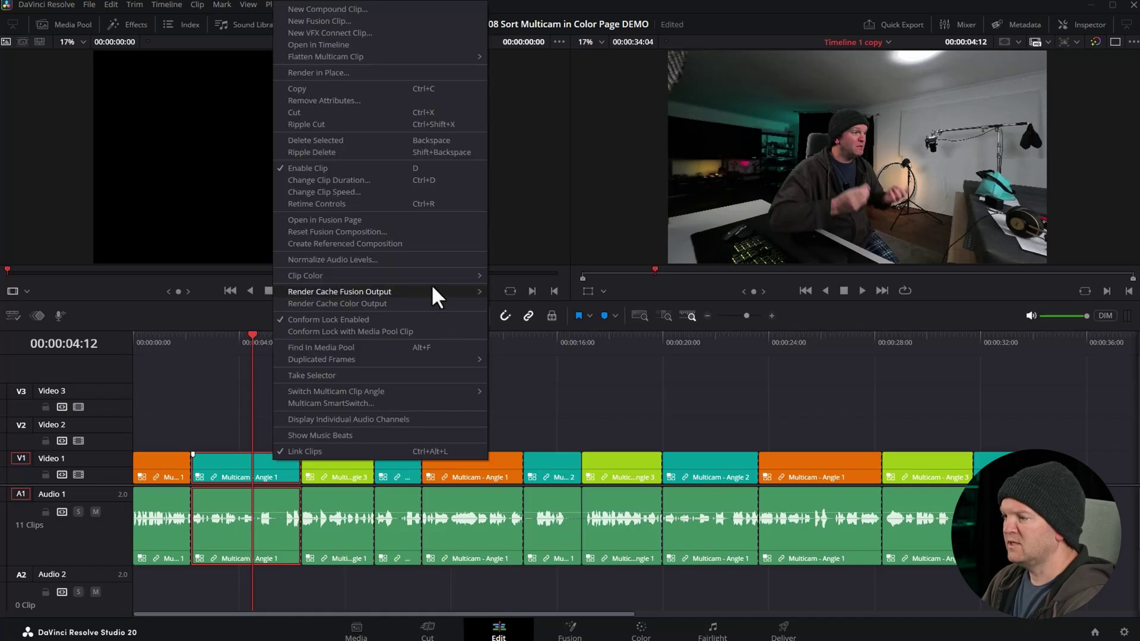
{"action": "mouse_move", "coordinate": [430, 277]}
{"action": "left_click", "coordinate": [528, 287]}
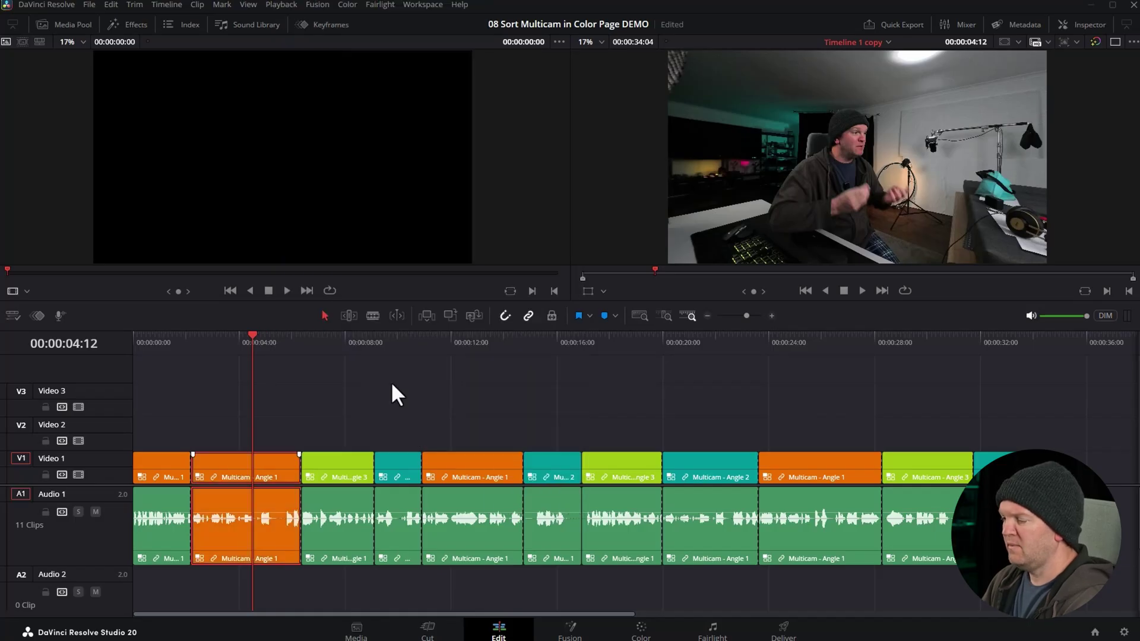
- On the Color page, filter the clip strip to show only Orange clips
{"action": "left_click", "coordinate": [641, 630]}
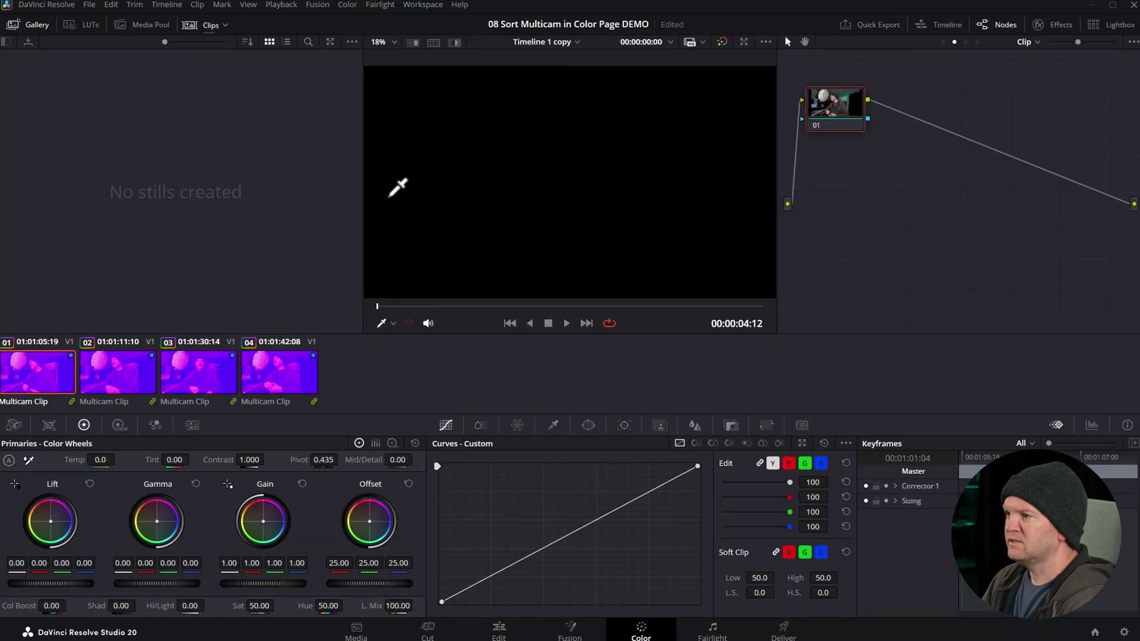
{"action": "left_click", "coordinate": [226, 24]}
{"action": "mouse_move", "coordinate": [279, 133]}
{"action": "left_click", "coordinate": [395, 164]}
- Assign clip 02 to the Angle 3 group and check the grouped clips' red grade
{"action": "left_click", "coordinate": [136, 341]}
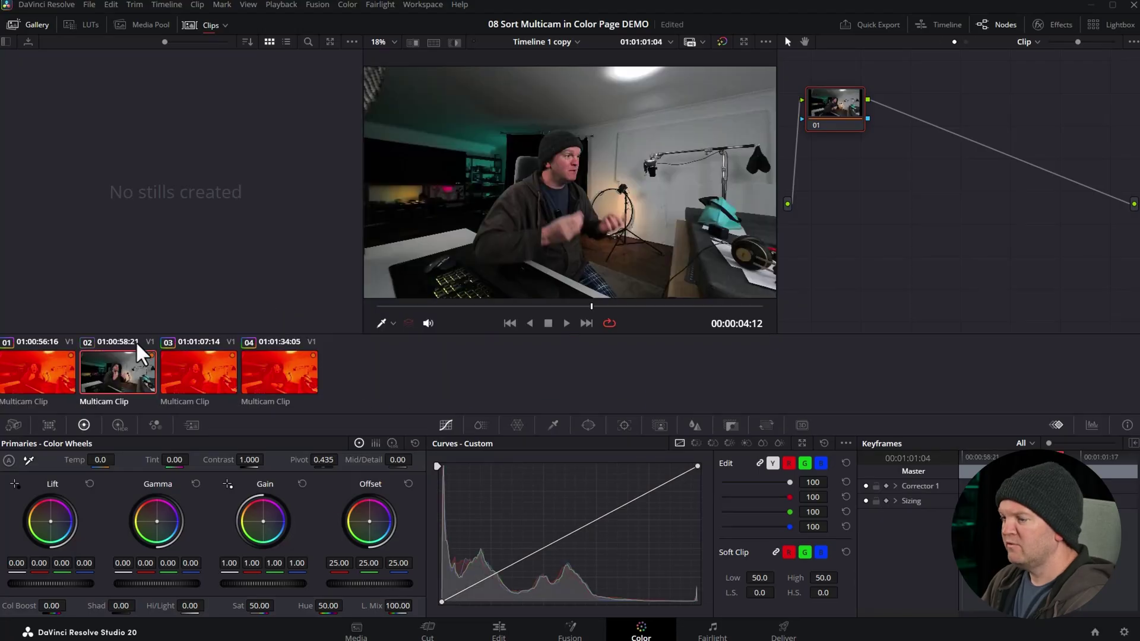
{"action": "right_click", "coordinate": [125, 378]}
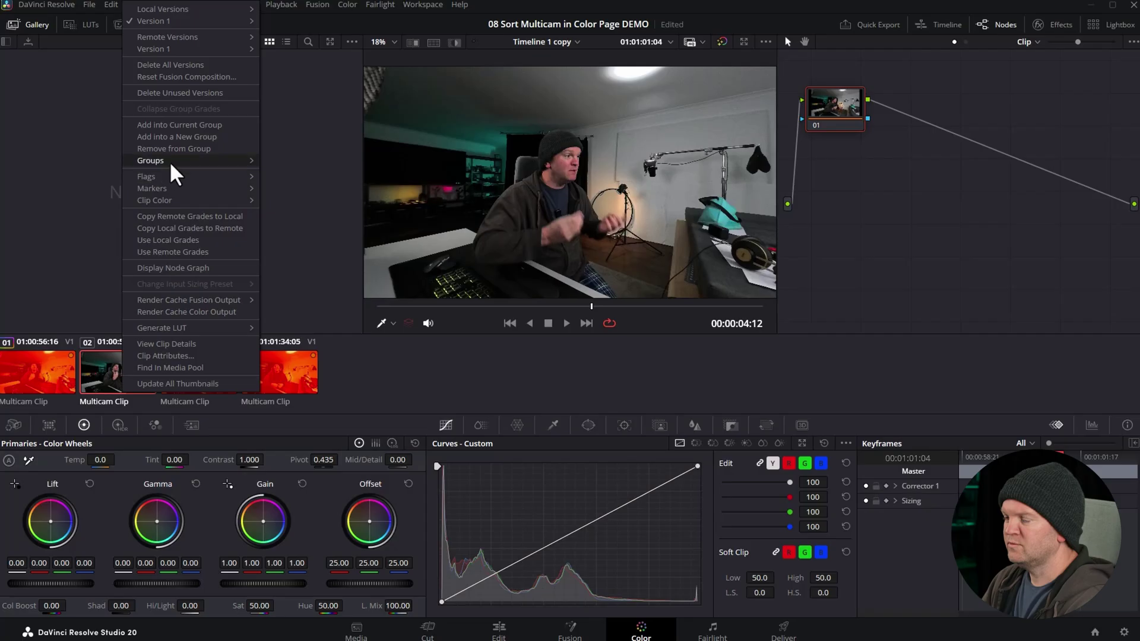
{"action": "mouse_move", "coordinate": [170, 162]}
{"action": "mouse_move", "coordinate": [287, 159]}
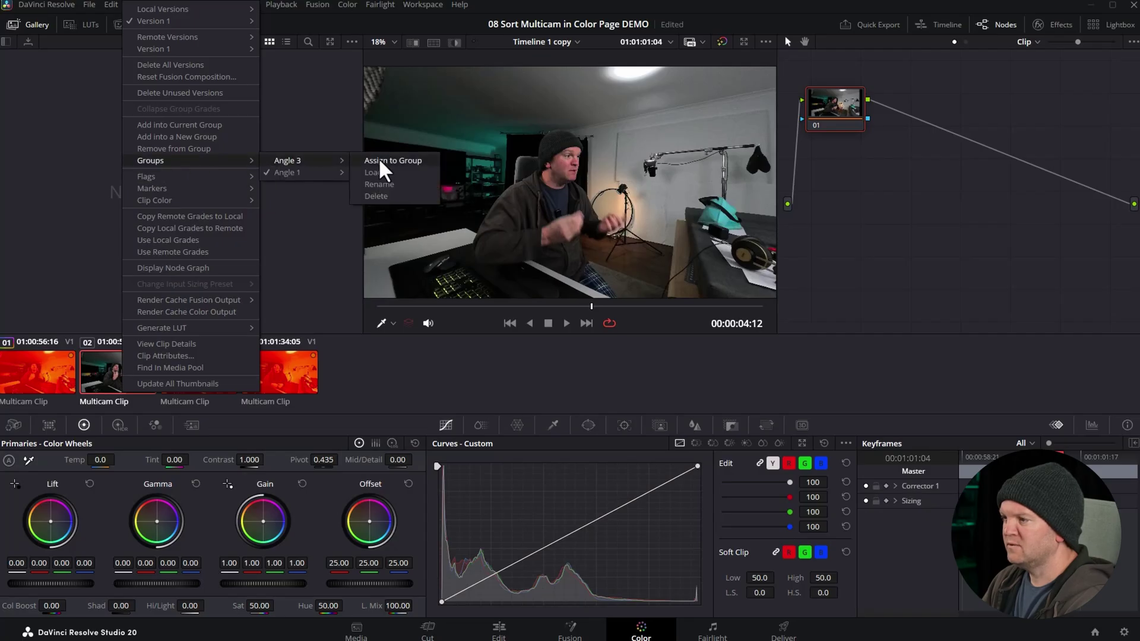
{"action": "left_click", "coordinate": [431, 158]}
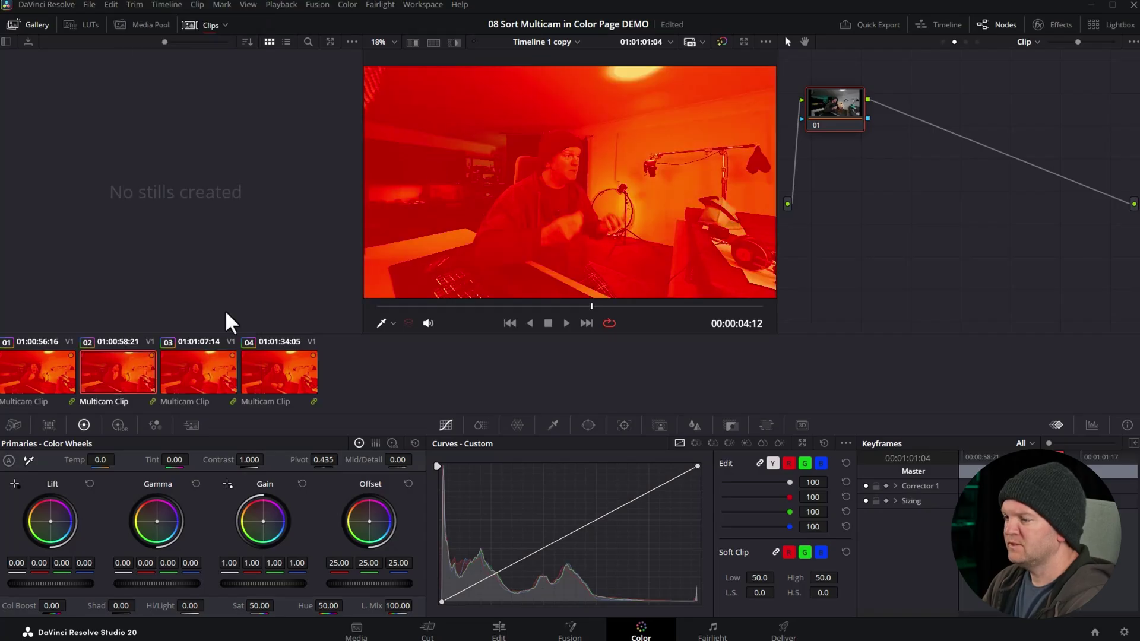
{"action": "left_click", "coordinate": [191, 369]}
{"action": "left_click", "coordinate": [42, 372]}
{"action": "left_click", "coordinate": [101, 370]}
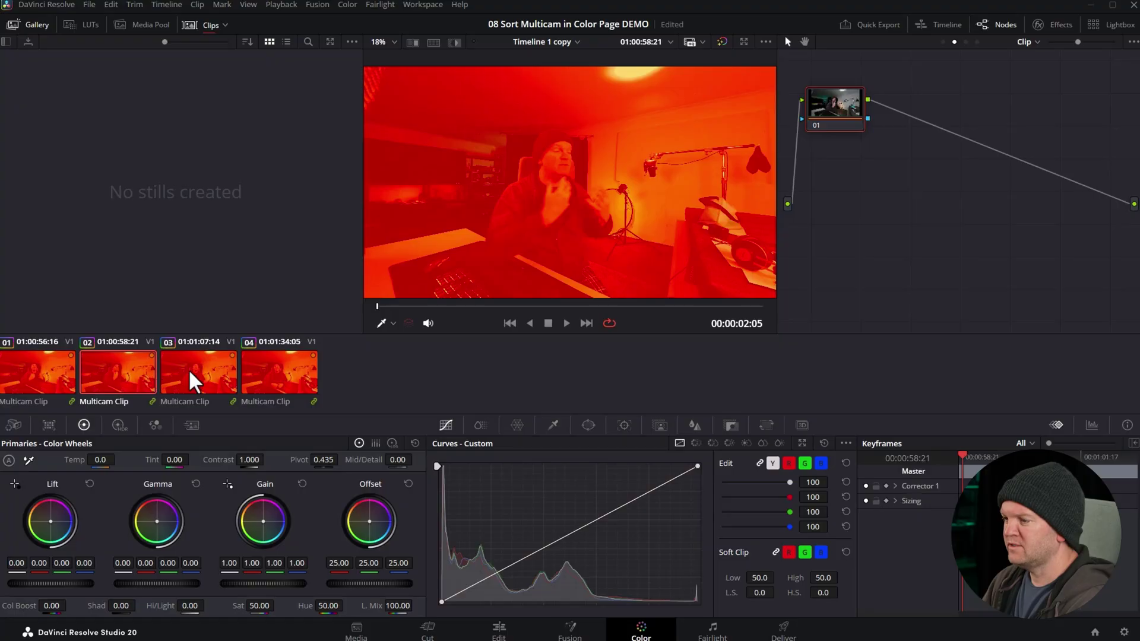